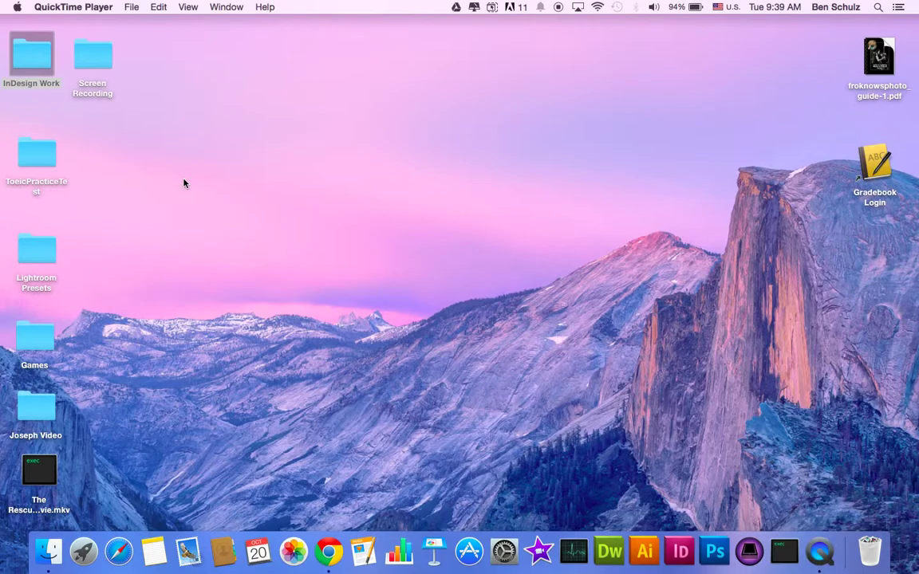
Switch to Chrome and open Google Drive at drive.google.com.
key(ctrl+Right)
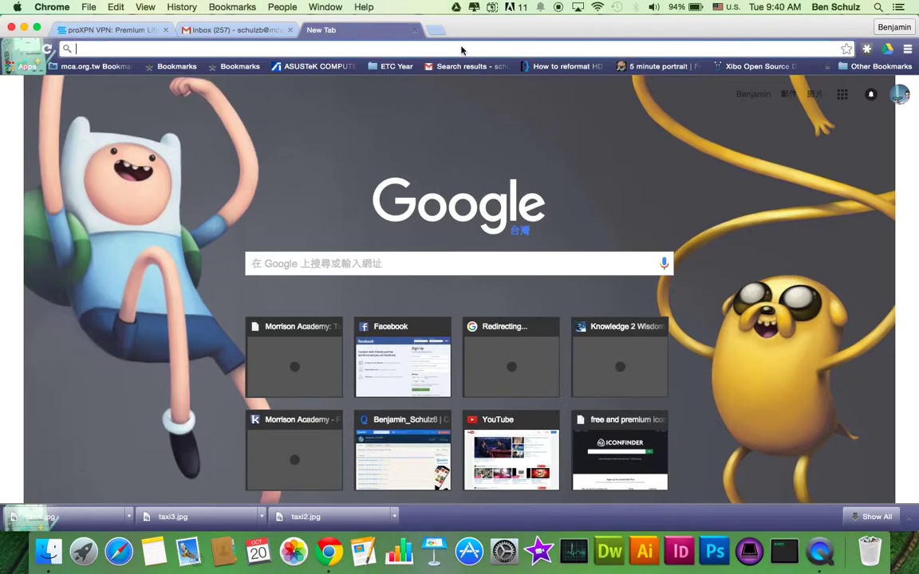
text(driv)
key(Right)
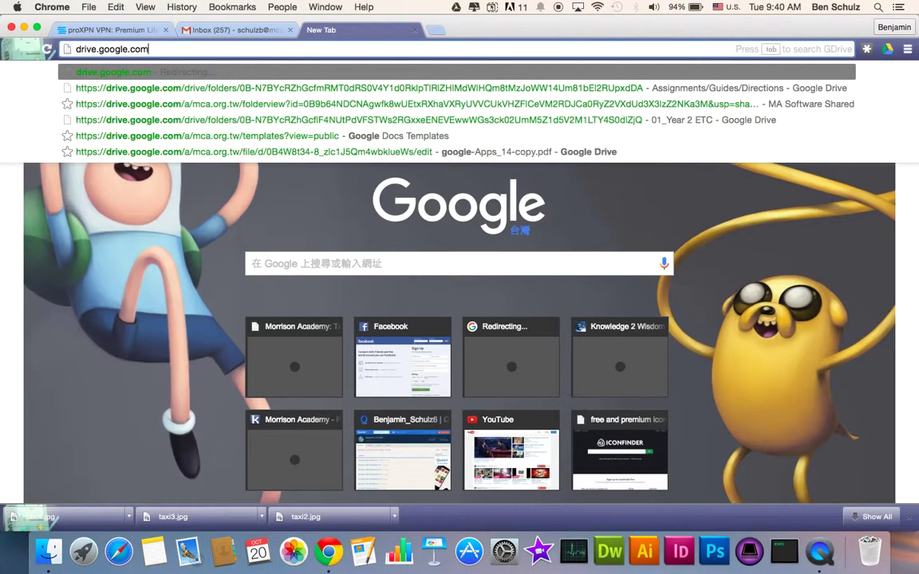
key(Return)
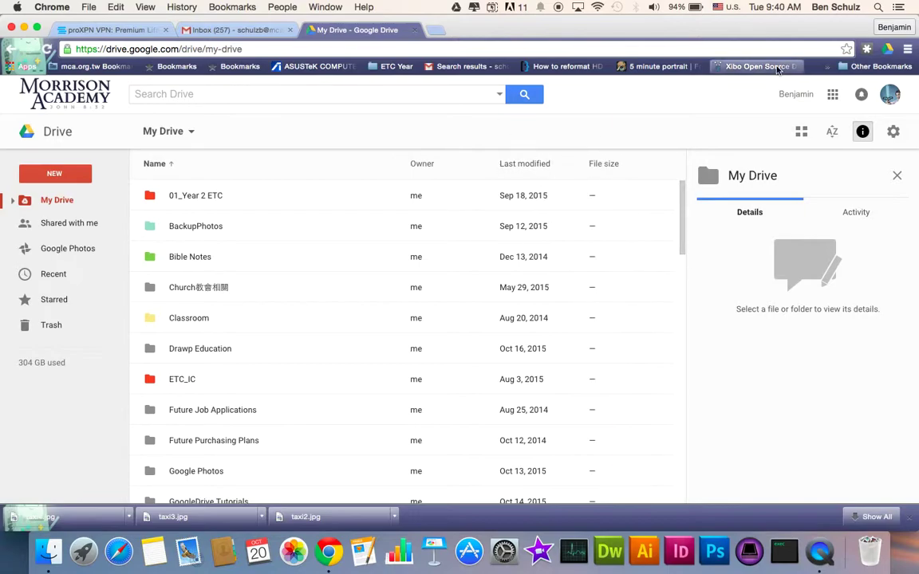
Open Google Drive in a new browser tab through the Google apps launcher and close the earlier Drive tab.
key(super+t)
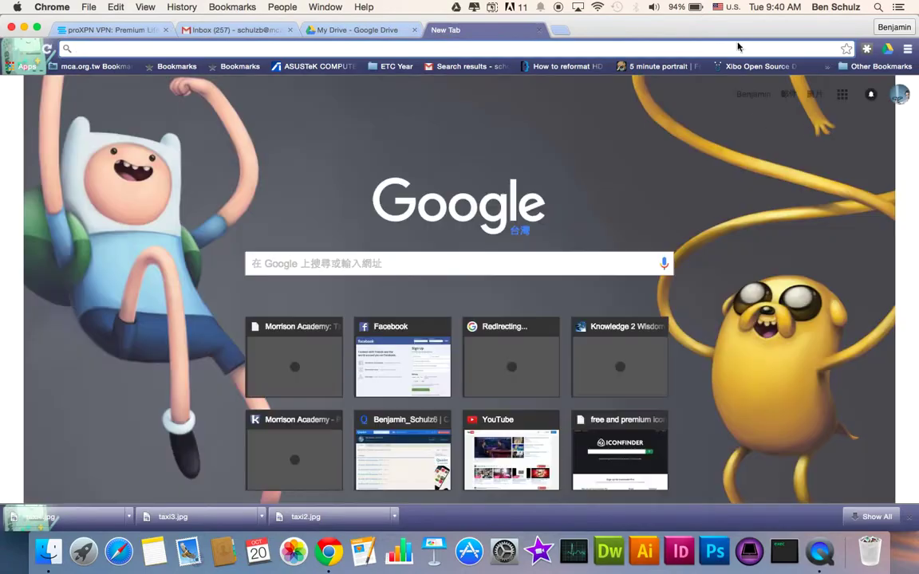
click(843, 95)
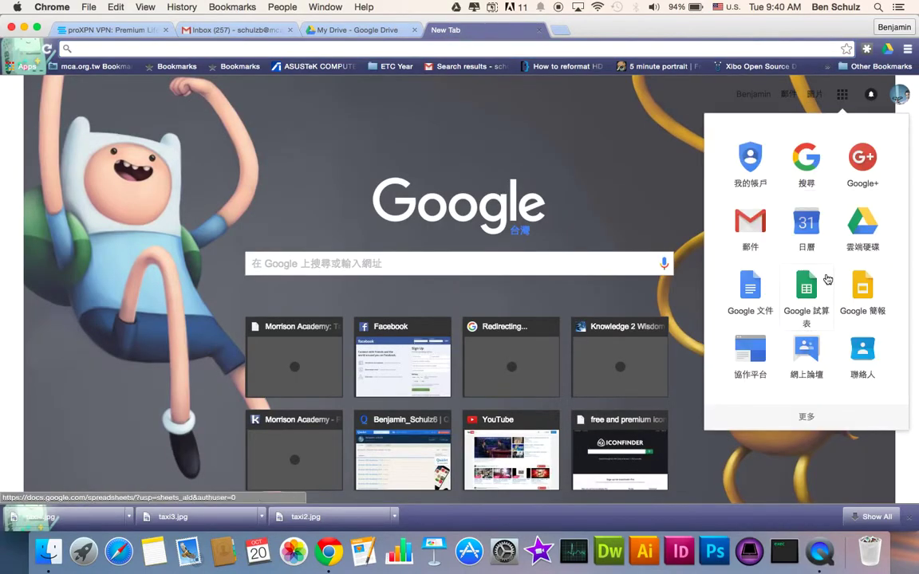
scroll(827, 278, down, 3)
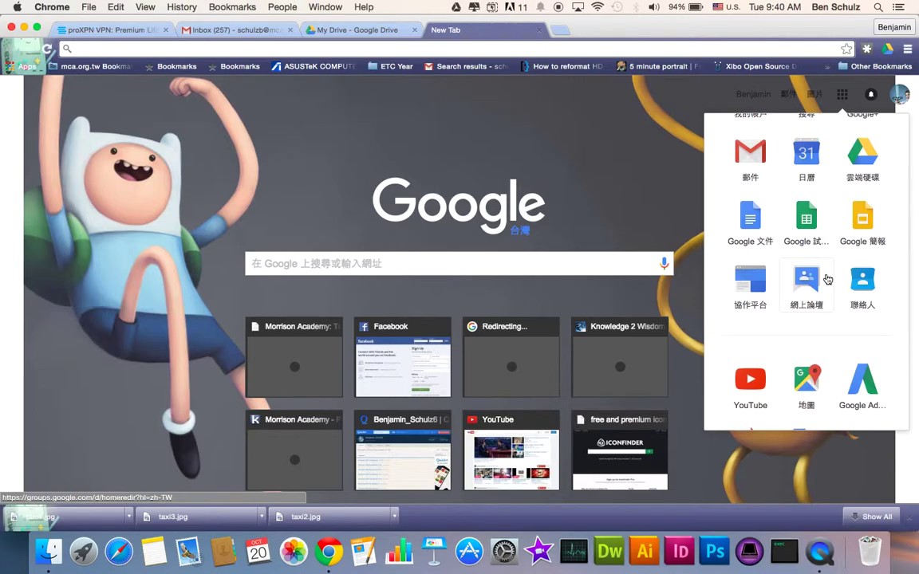
scroll(827, 278, down, 2)
scroll(825, 273, up, 5)
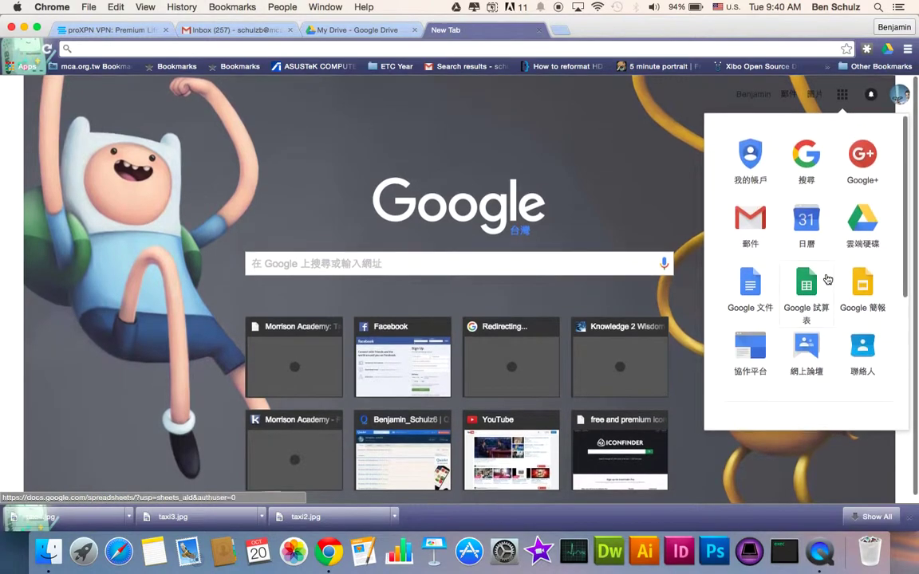
click(870, 205)
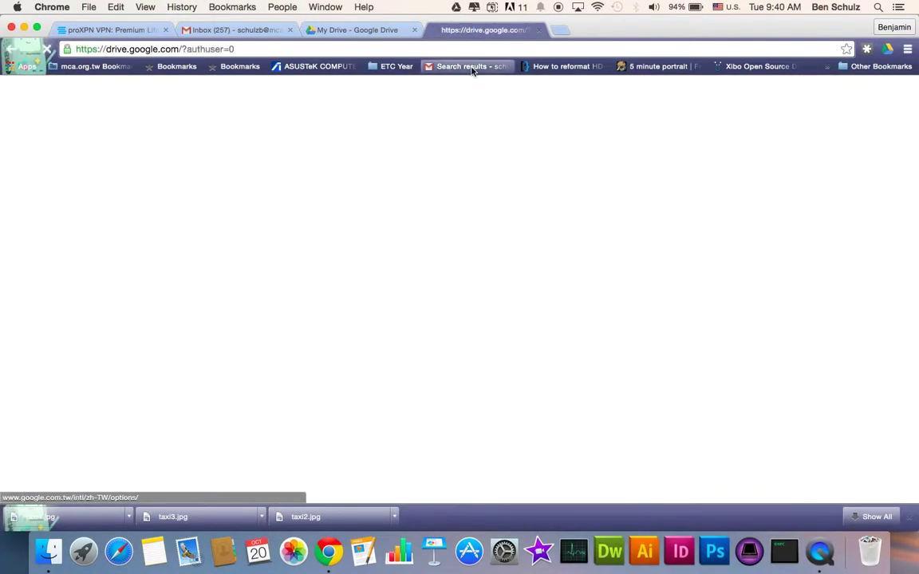
click(414, 29)
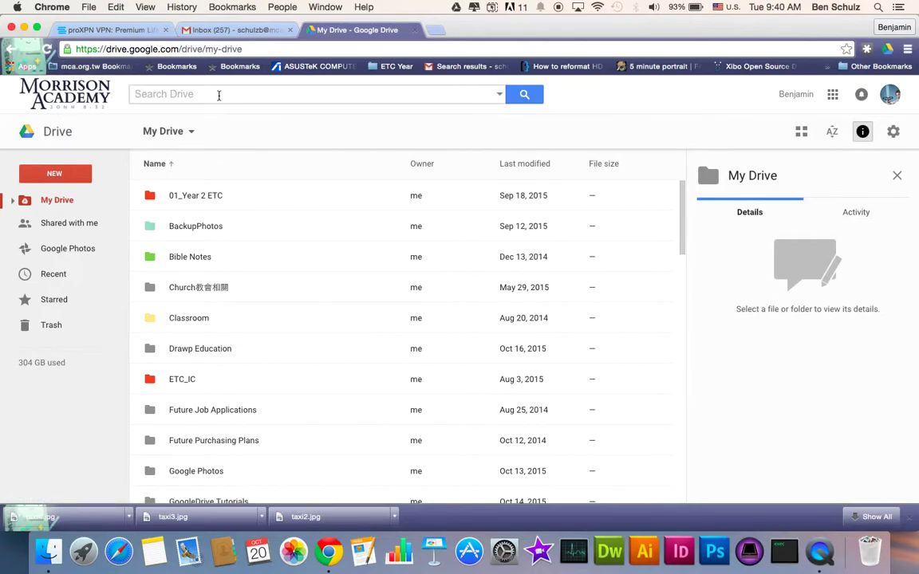
Look through the files and folders in My Drive, view the 01_Year 2 ETC folder's contents and return to My Drive.
click(352, 95)
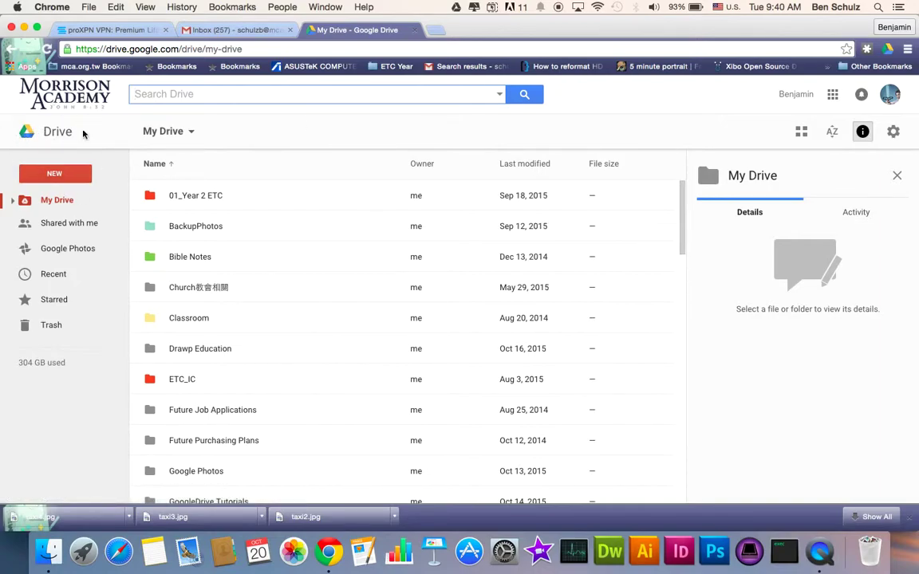
mouse_move(54, 356)
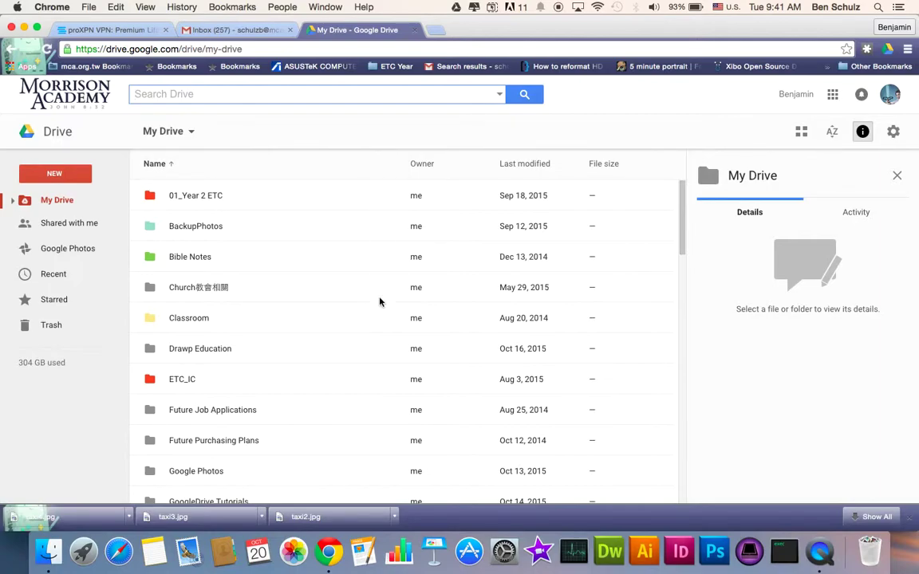
scroll(452, 326, down, 3)
scroll(452, 326, up, 3)
scroll(318, 387, down, 5)
scroll(318, 388, down, 5)
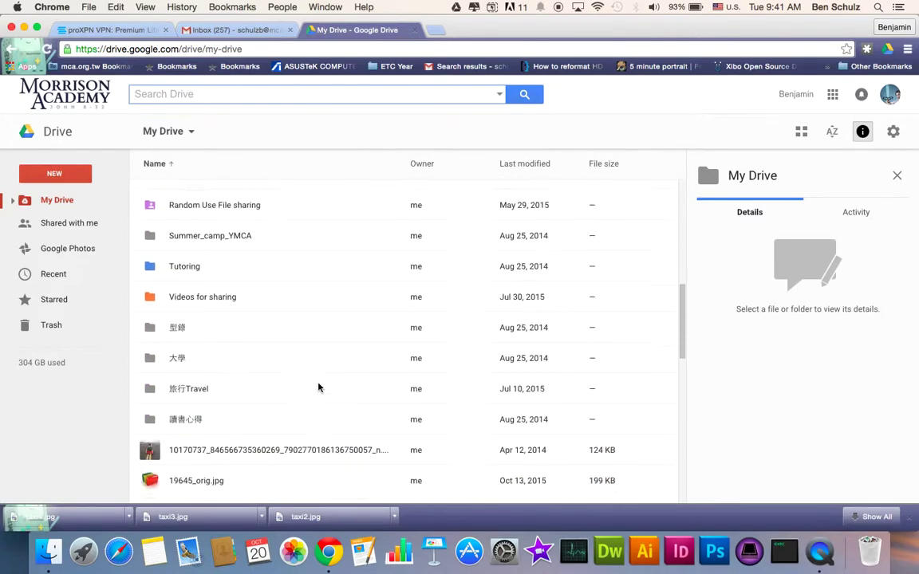
scroll(319, 388, up, 10)
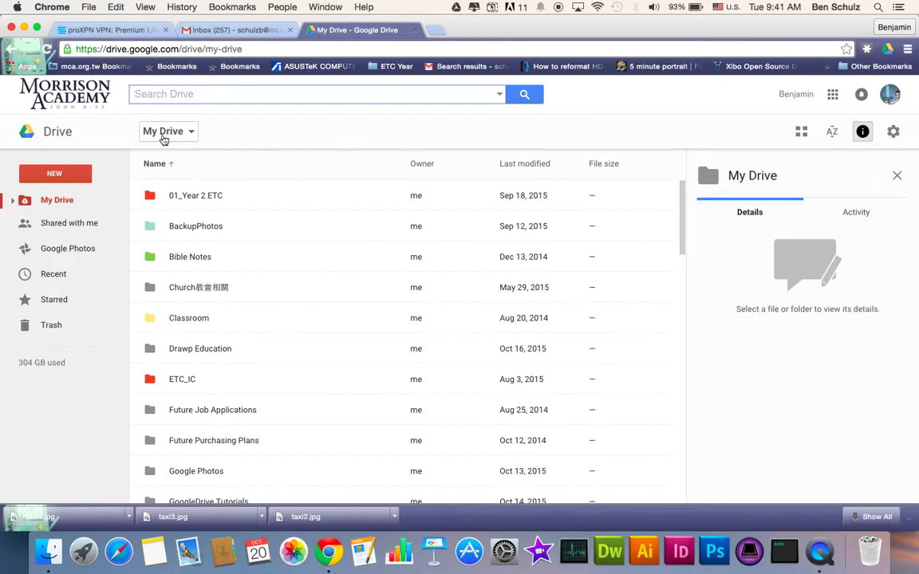
double_click(189, 202)
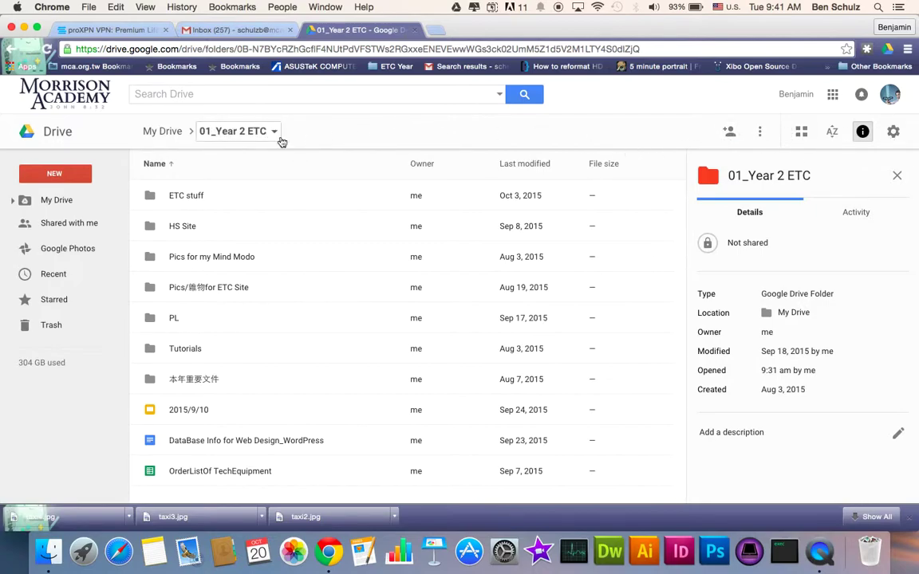
click(68, 205)
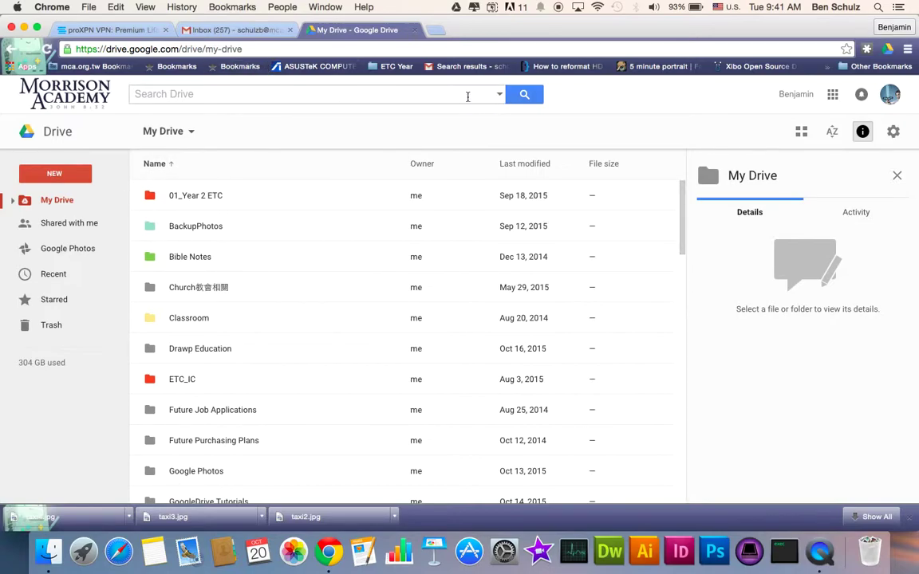
Search Drive for presentations with the query type:presentation and look through the results.
click(498, 96)
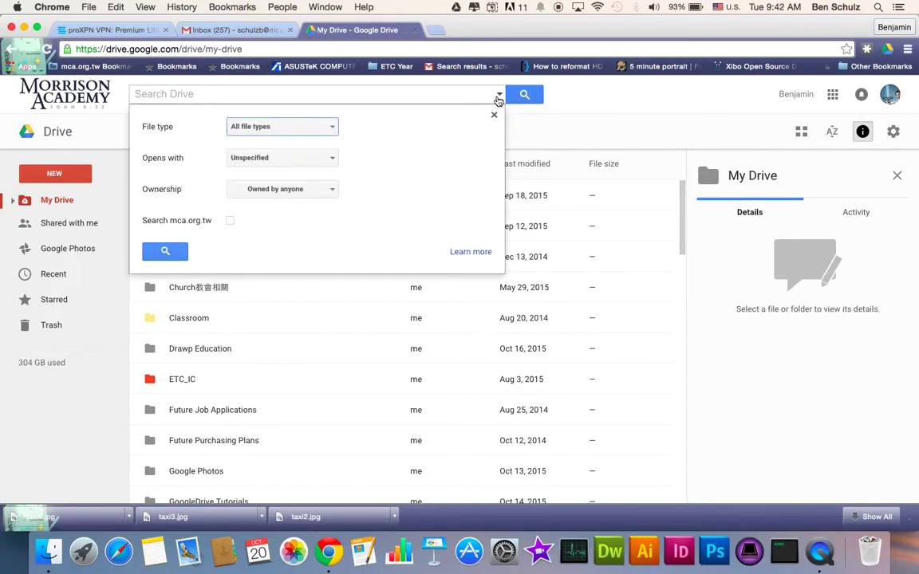
click(498, 97)
click(464, 92)
text(type:)
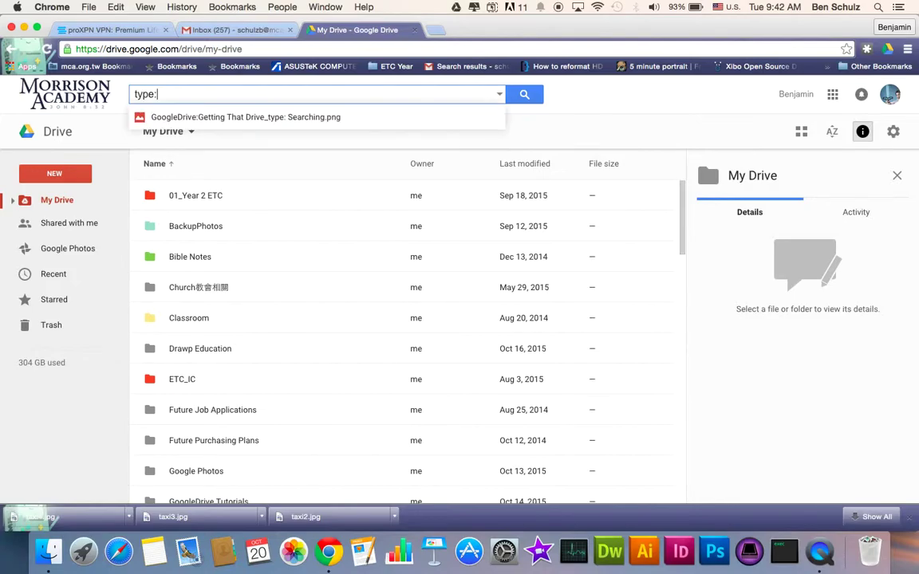
text(presentation)
key(Return)
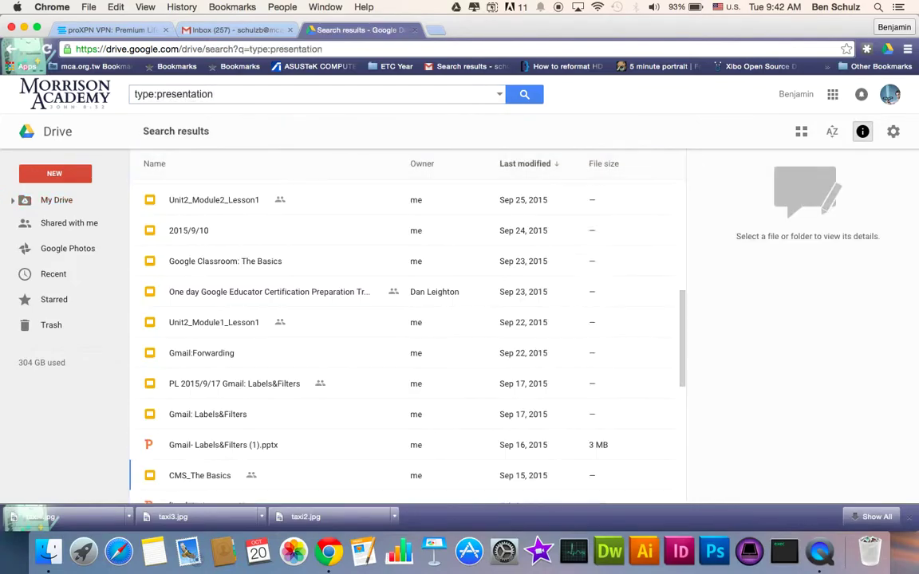
scroll(347, 295, down, 3)
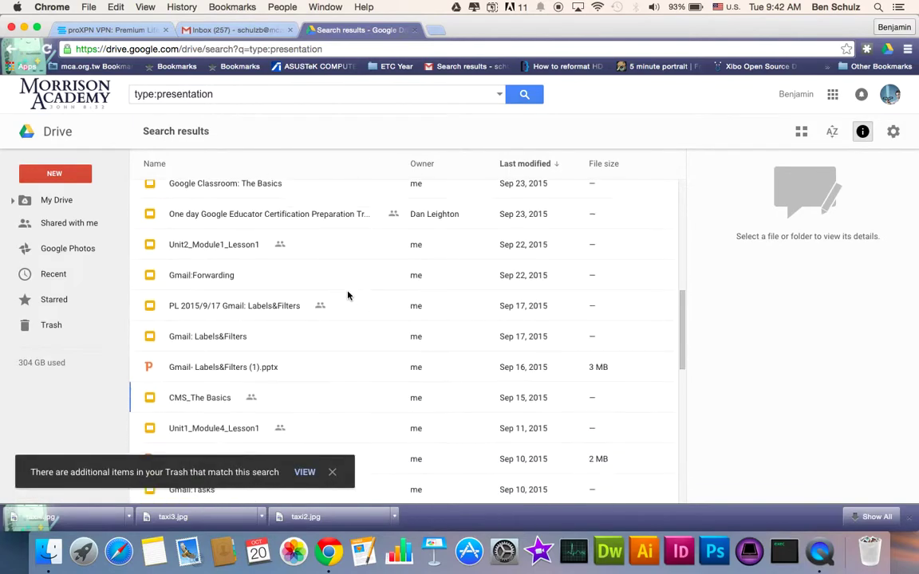
scroll(212, 351, up, 5)
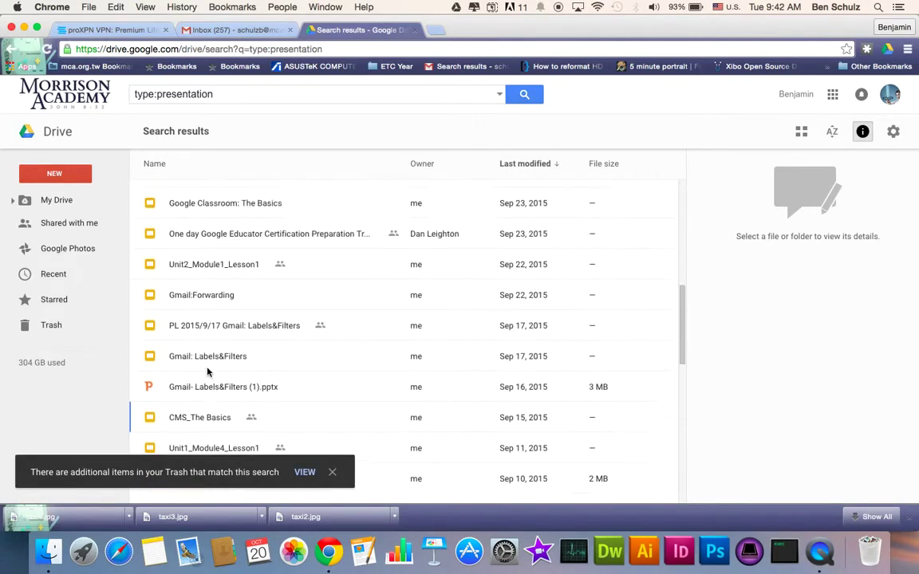
Search Drive for files owned by a particular colleague, using the owner: operator with that person's username, and look through the results.
click(238, 98)
key(super+a)
text(owner)
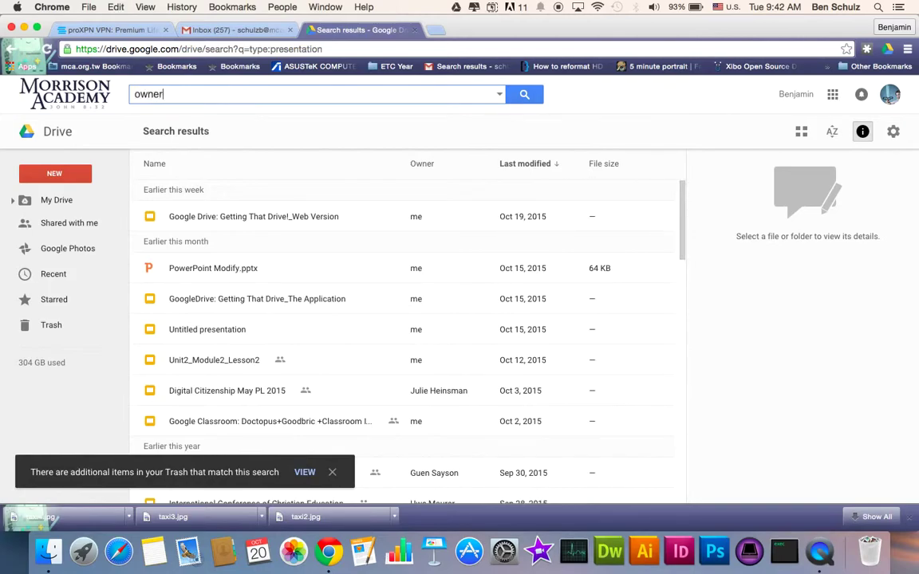
text(:dr)
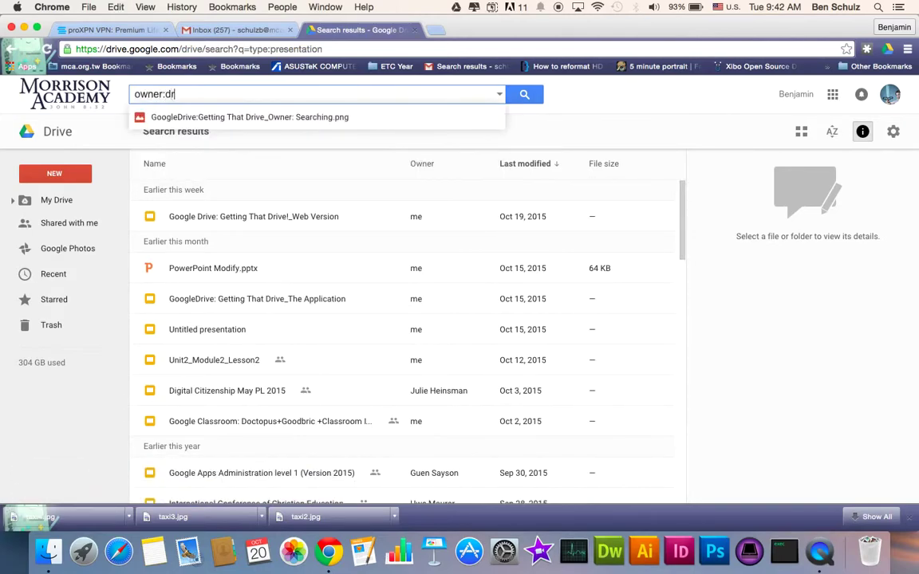
key(BackSpace)
text(oug)
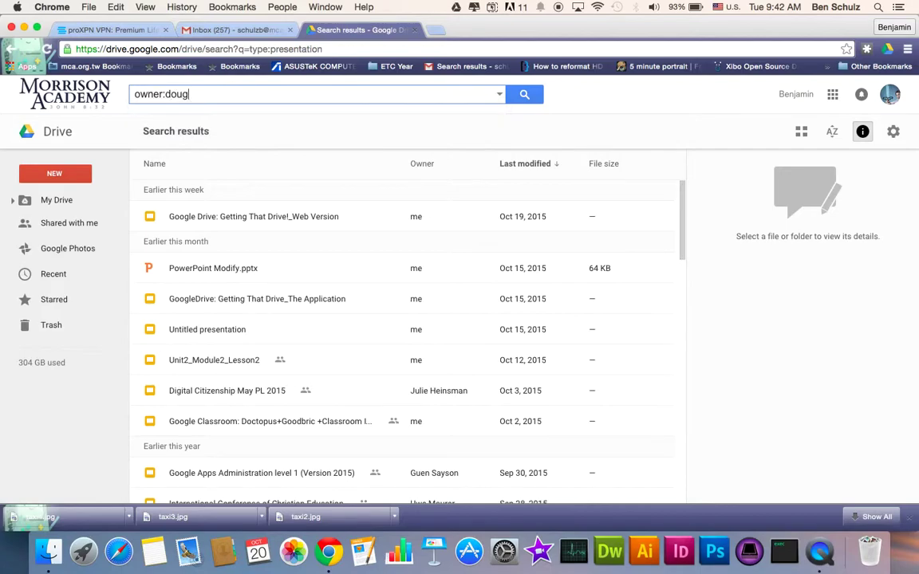
key(BackSpace)
key(BackSpace)
key(BackSpace)
key(BackSpace)
text(:bradburn)
key(Return)
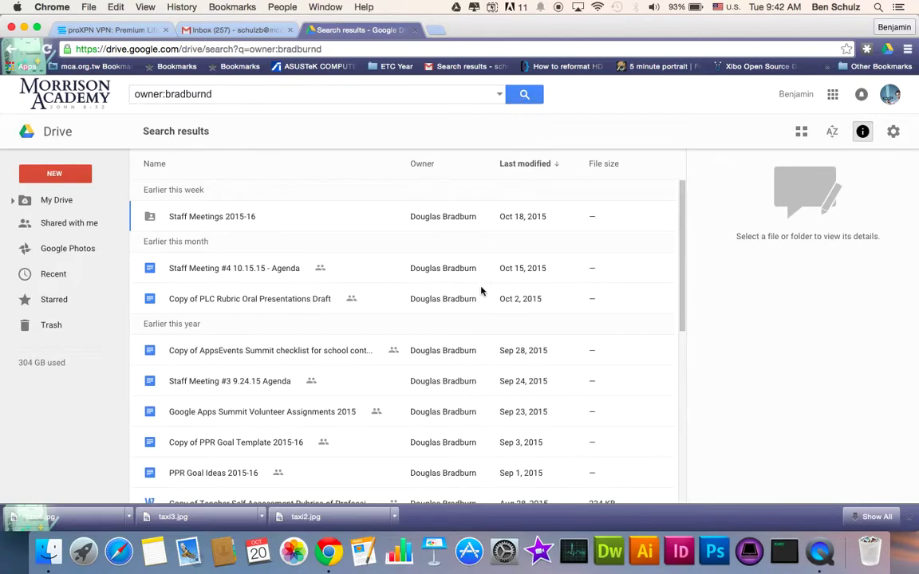
scroll(407, 299, down, 5)
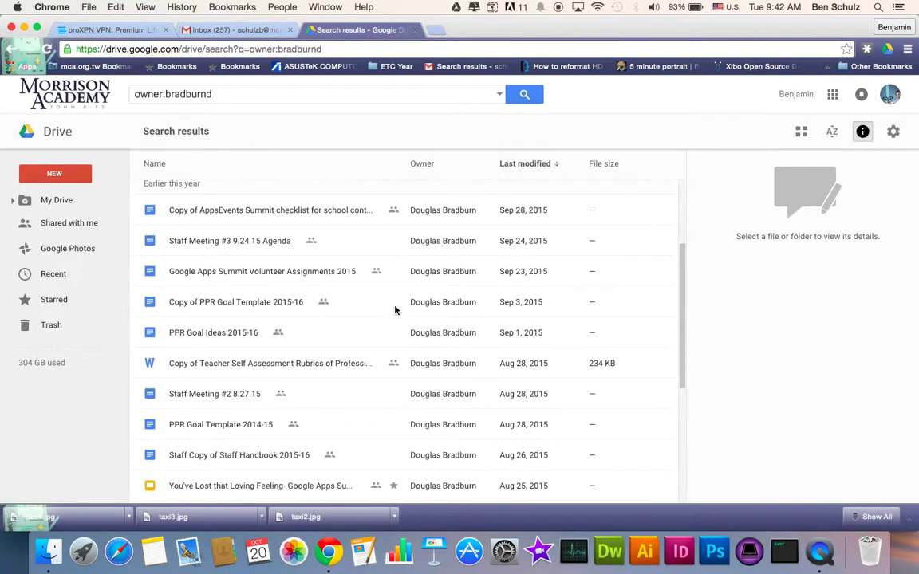
scroll(395, 308, up, 5)
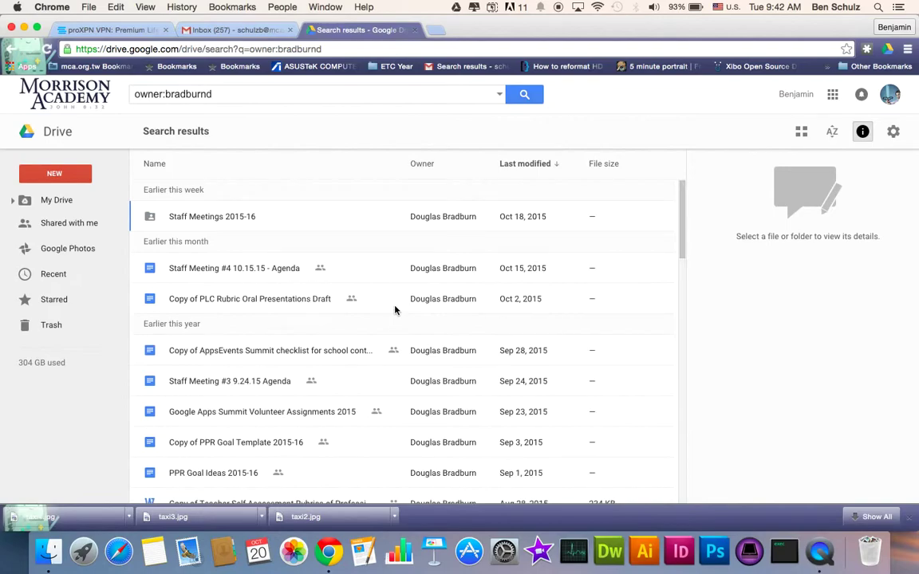
Search Drive for deleted items with the query is:trashed and look through the results.
click(222, 93)
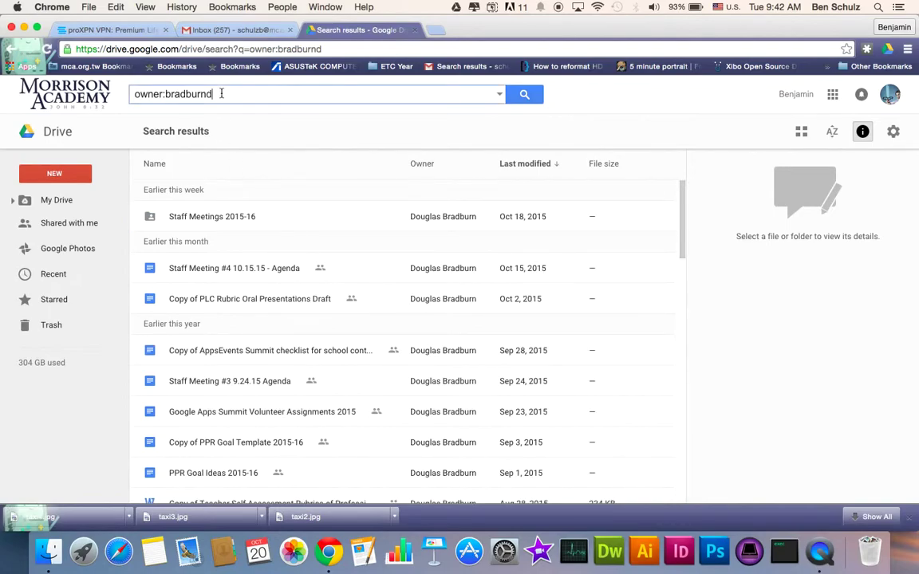
key(super+a)
text(i)
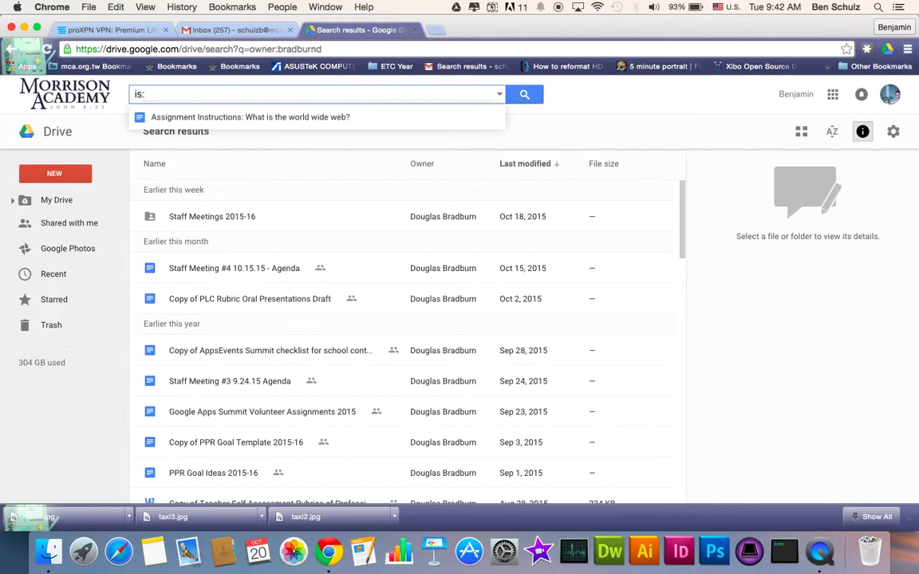
text(s:trashed)
key(Return)
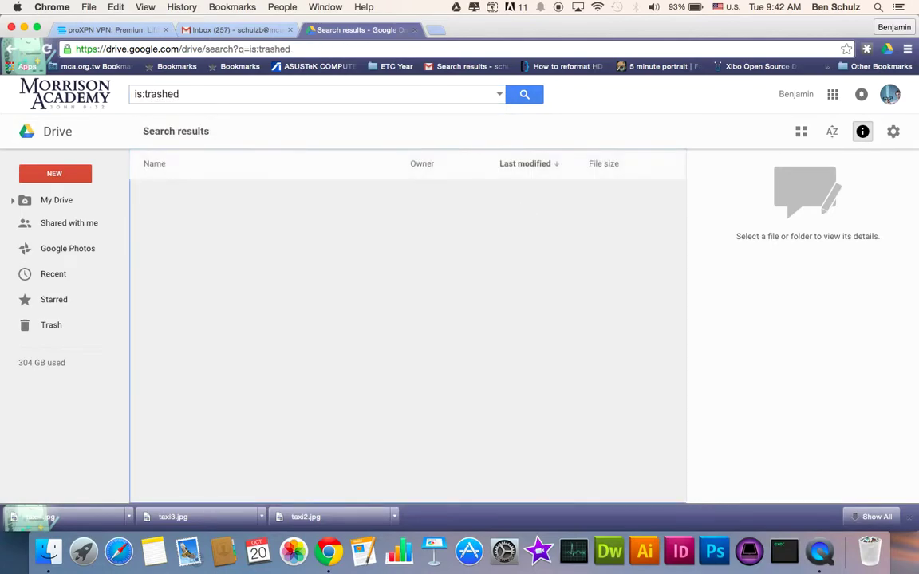
scroll(279, 265, down, 10)
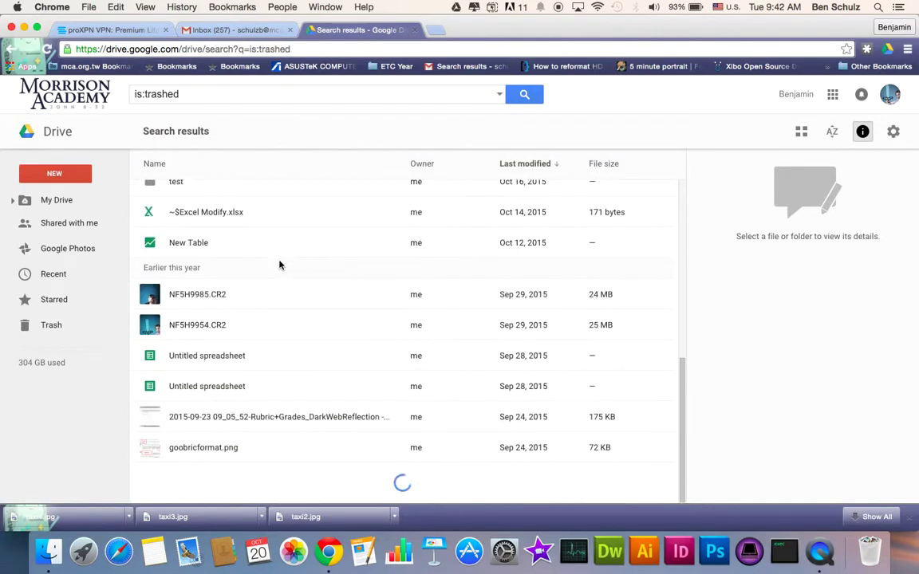
scroll(279, 265, down, 3)
scroll(279, 265, up, 15)
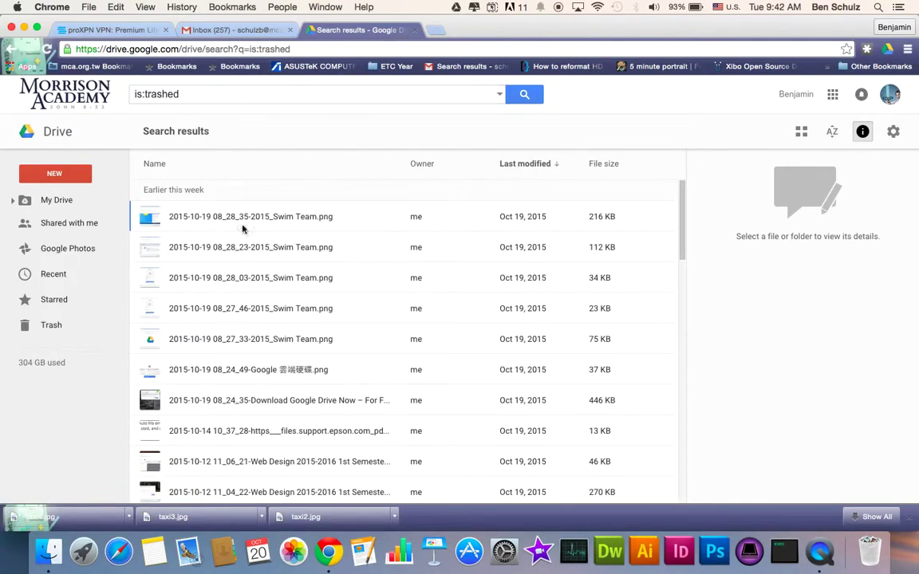
scroll(253, 361, down, 3)
scroll(253, 361, down, 1)
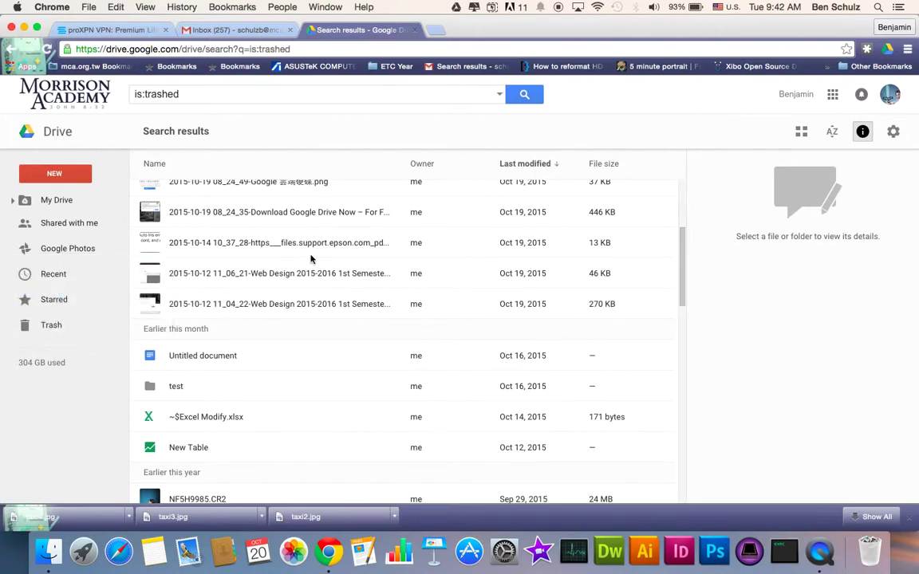
scroll(311, 257, up, 5)
Clear the is:trashed query from the Drive search and return to My Drive.
click(183, 92)
key(BackSpace)
key(BackSpace)
key(BackSpace)
key(BackSpace)
key(BackSpace)
key(BackSpace)
key(BackSpace)
key(BackSpace)
key(BackSpace)
key(BackSpace)
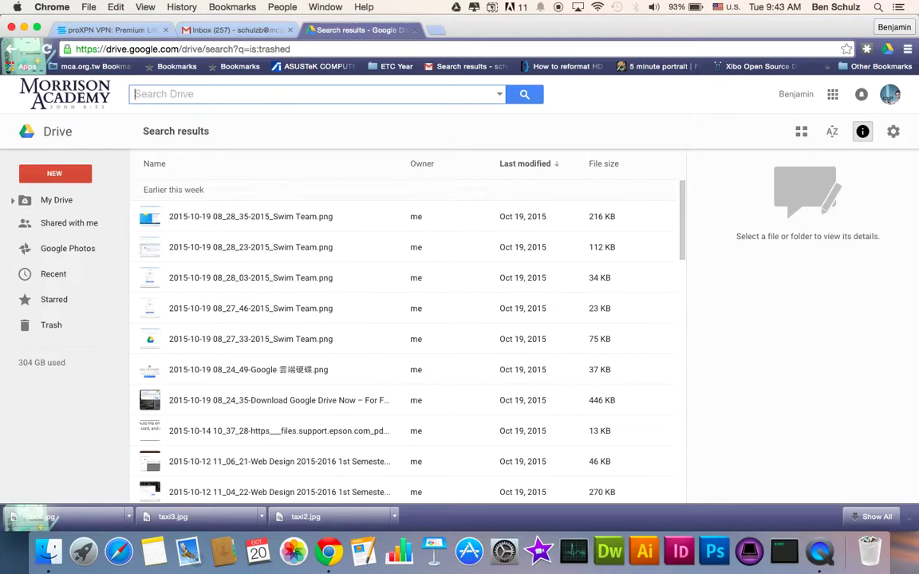
click(80, 201)
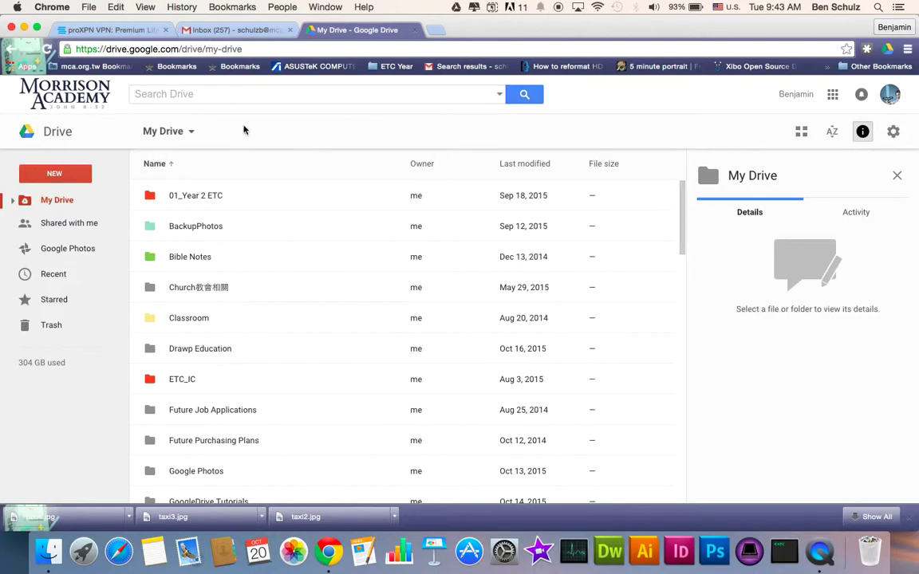
Browse the catalogue of additional apps that can be connected to Drive for creating new items, and close it without connecting any.
click(54, 174)
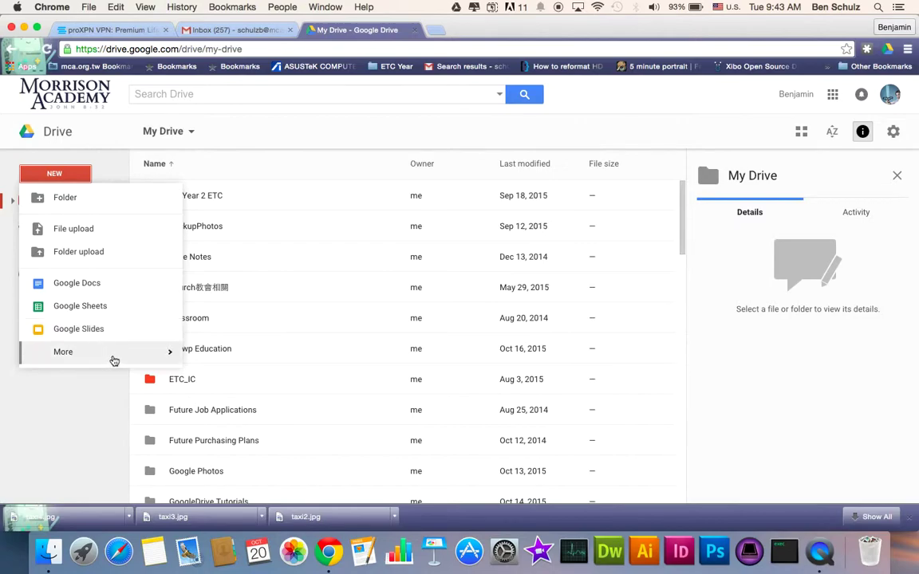
mouse_move(142, 354)
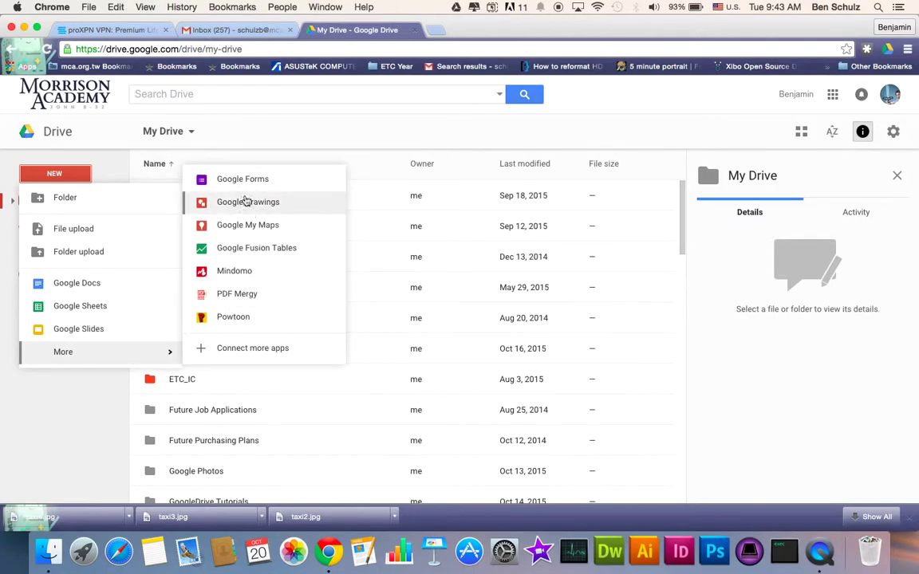
click(242, 355)
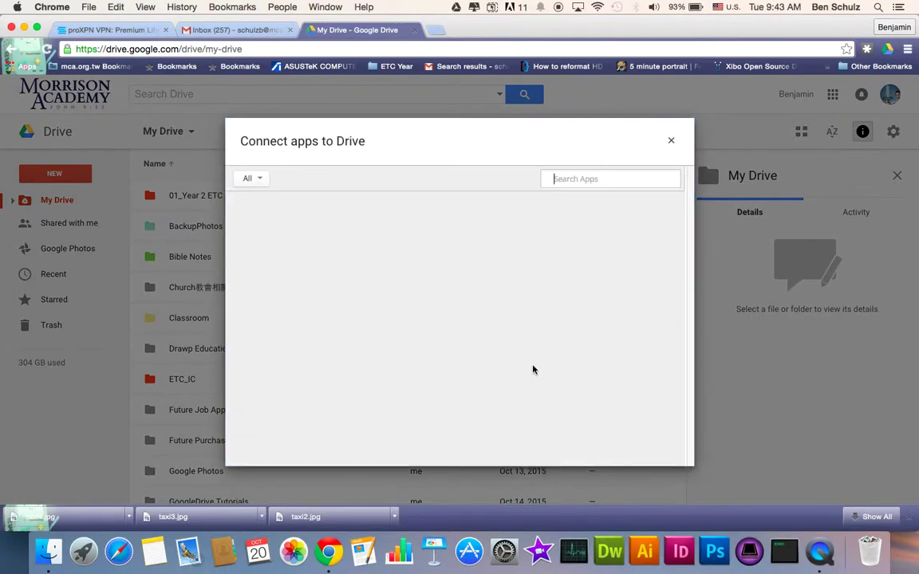
scroll(406, 340, down, 8)
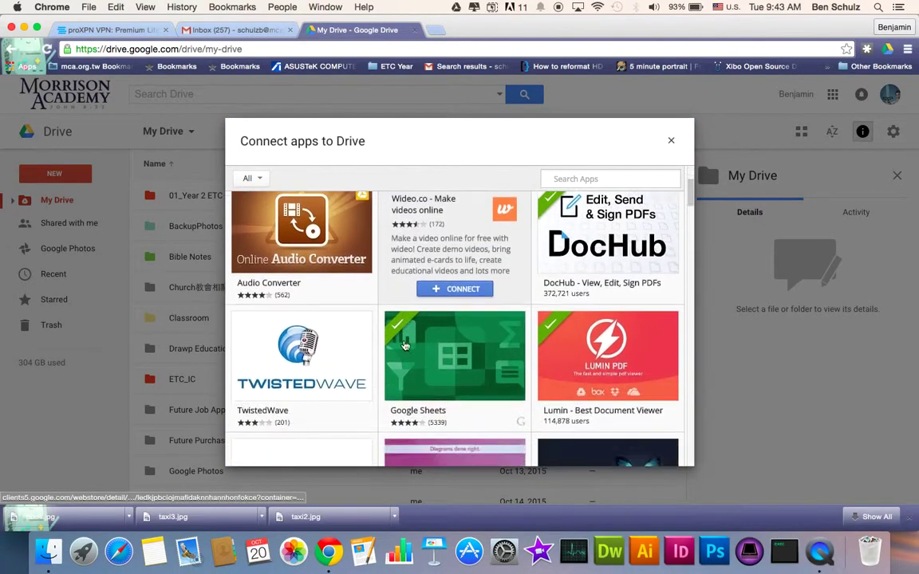
scroll(407, 340, down, 8)
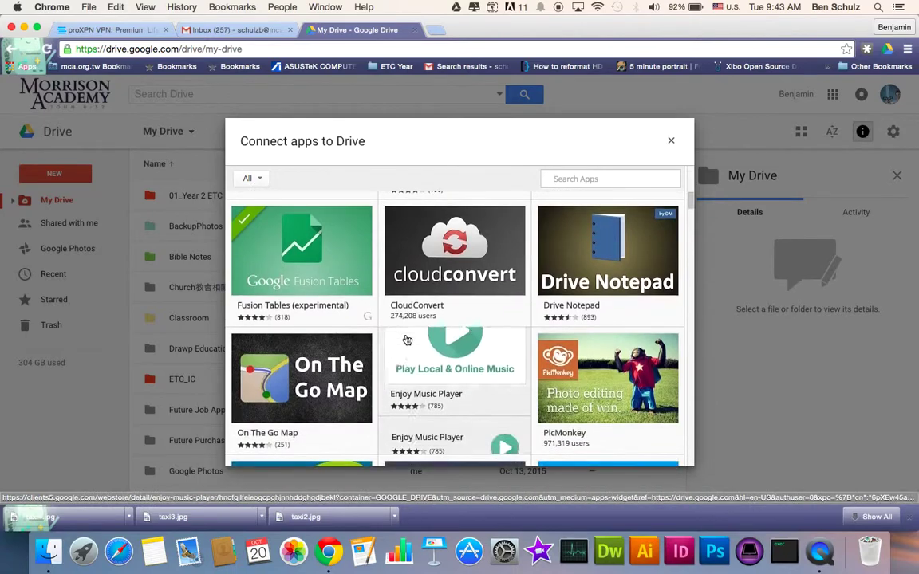
scroll(407, 340, down, 3)
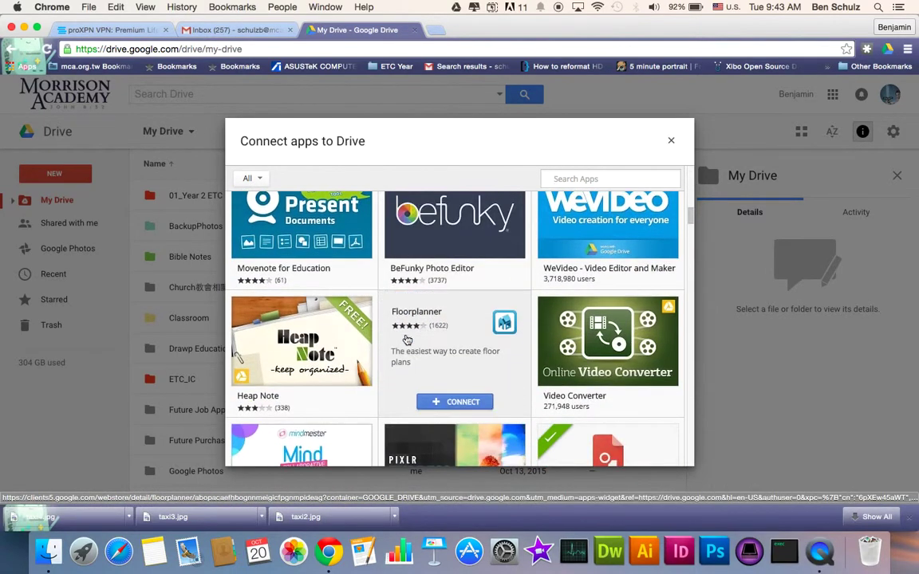
scroll(407, 340, down, 8)
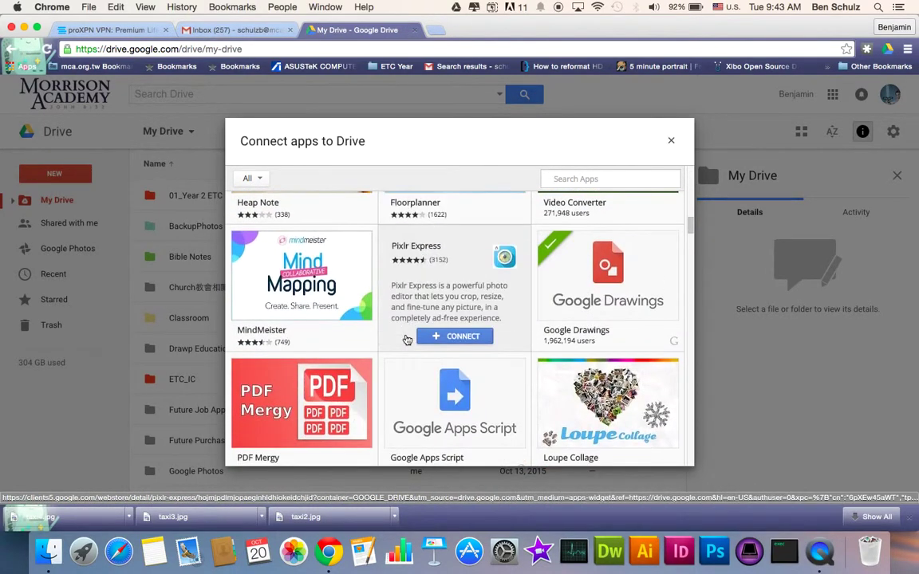
scroll(407, 340, up, 3)
scroll(406, 340, down, 10)
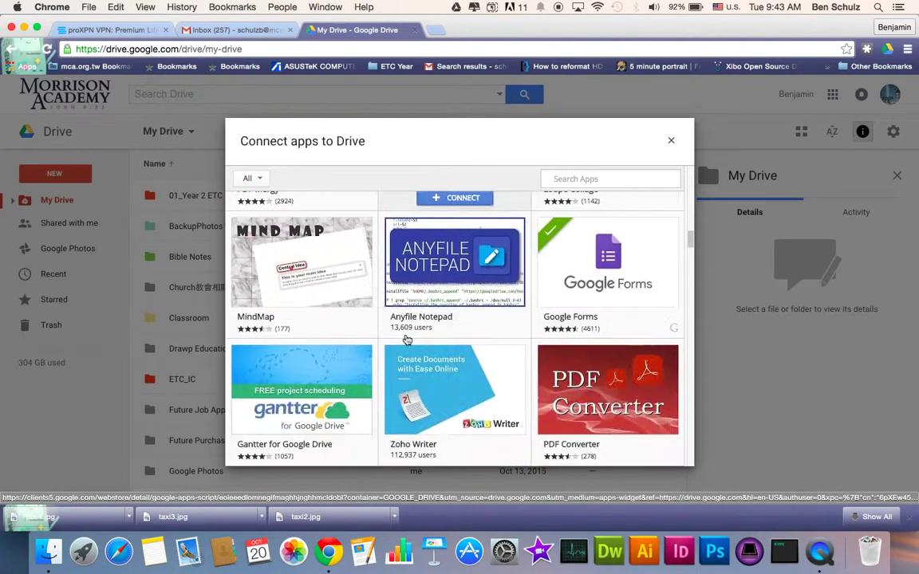
scroll(407, 340, down, 3)
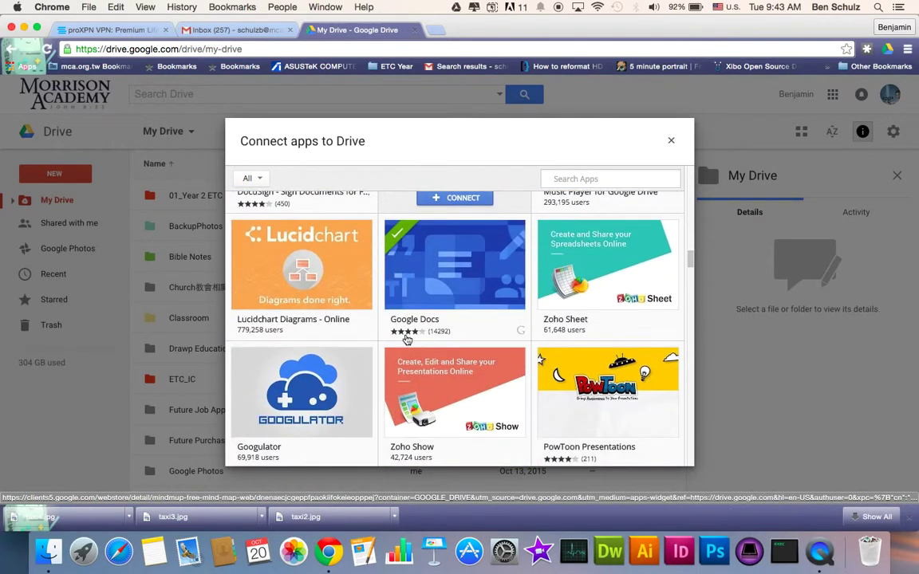
scroll(566, 262, down, 5)
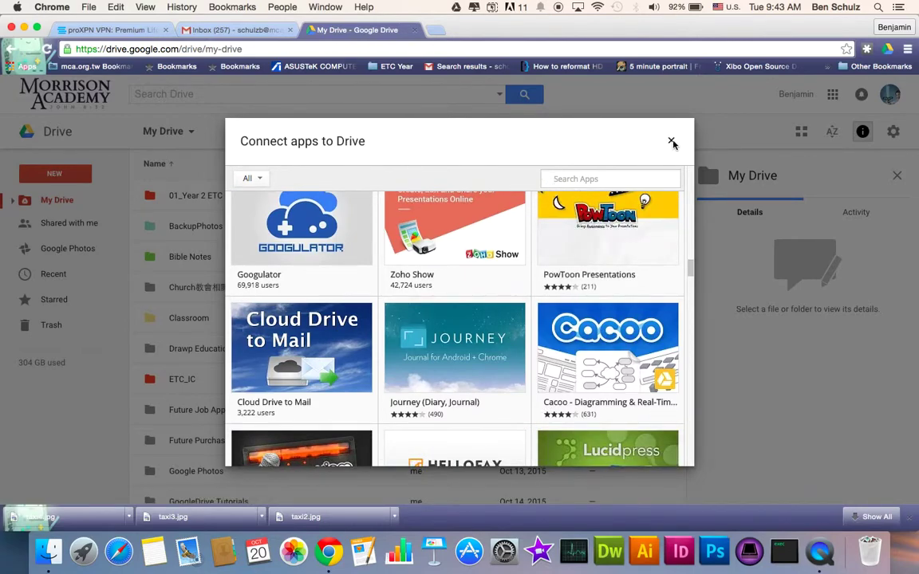
click(671, 141)
View the files shared with the account, and look through the pictures in the Google Photos section.
click(77, 226)
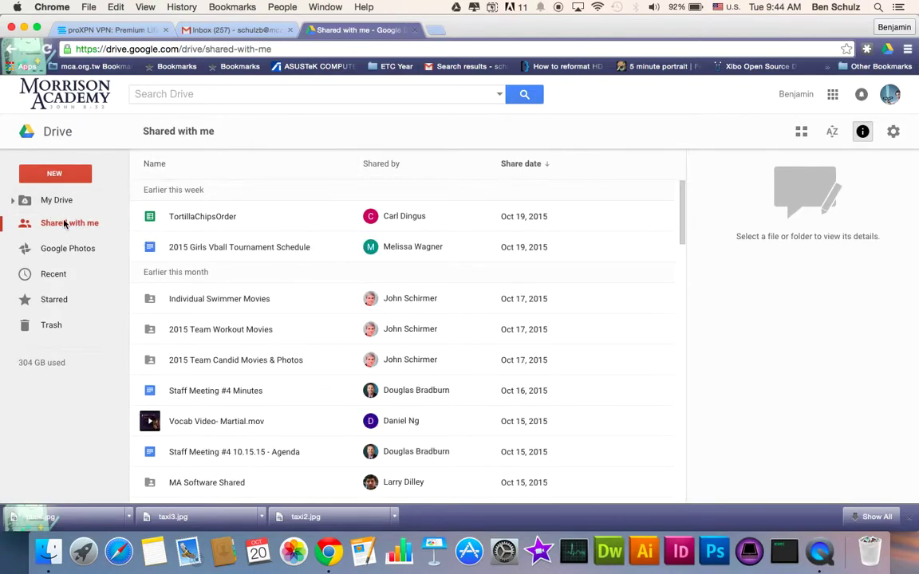
click(52, 255)
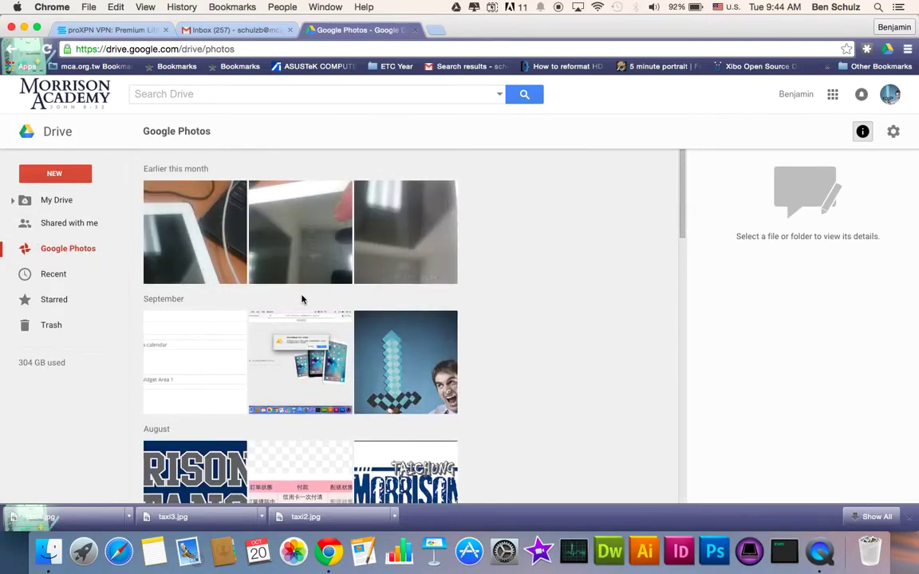
scroll(302, 298, down, 4)
scroll(303, 298, down, 4)
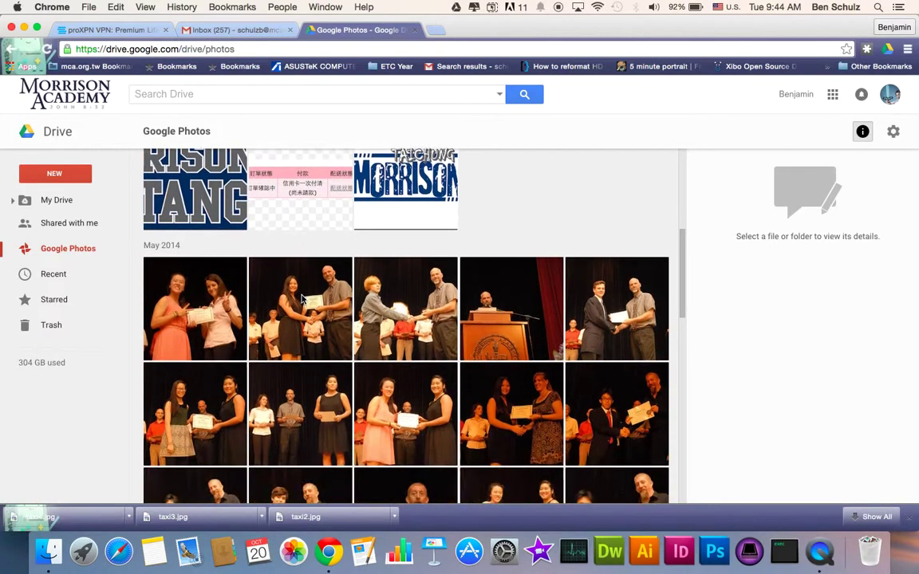
scroll(303, 298, down, 5)
scroll(287, 298, up, 15)
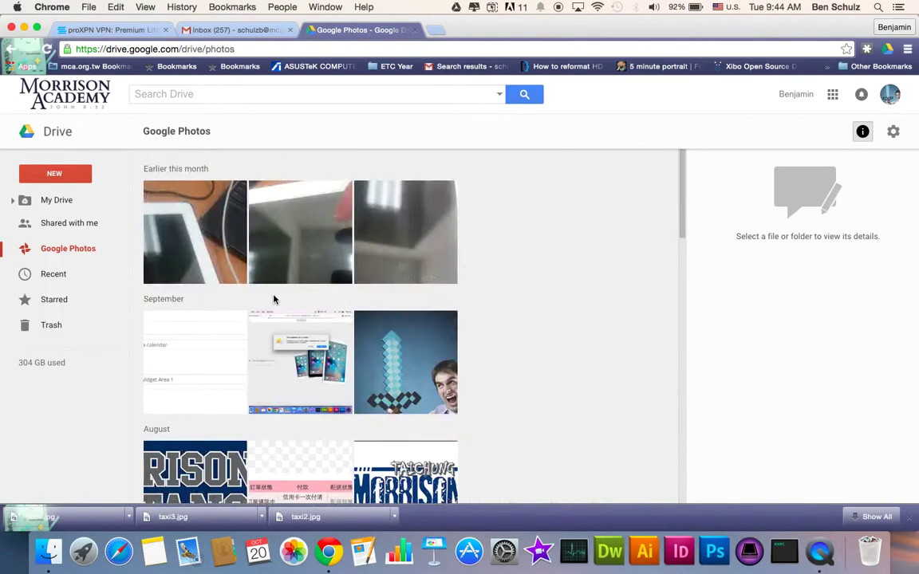
View the recently opened files, and look through the list of starred items.
click(86, 277)
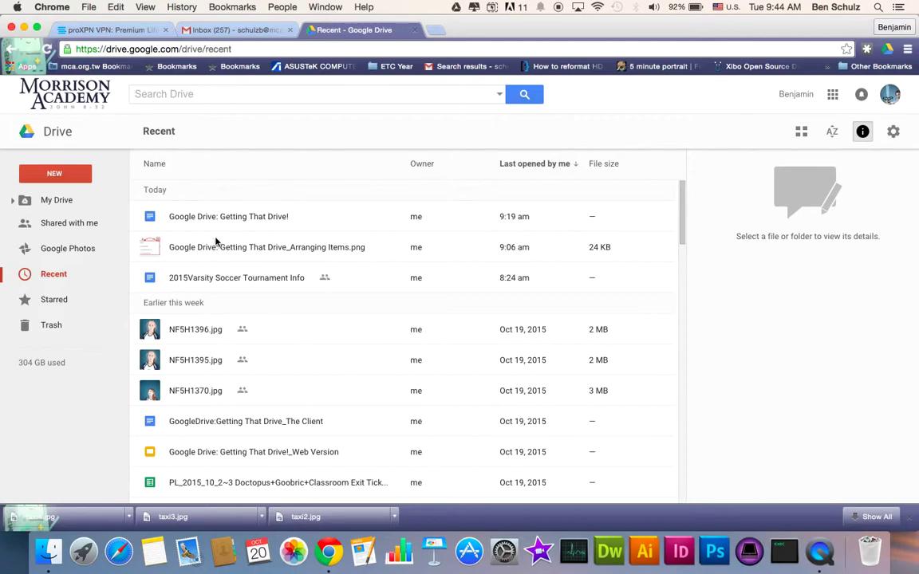
click(32, 301)
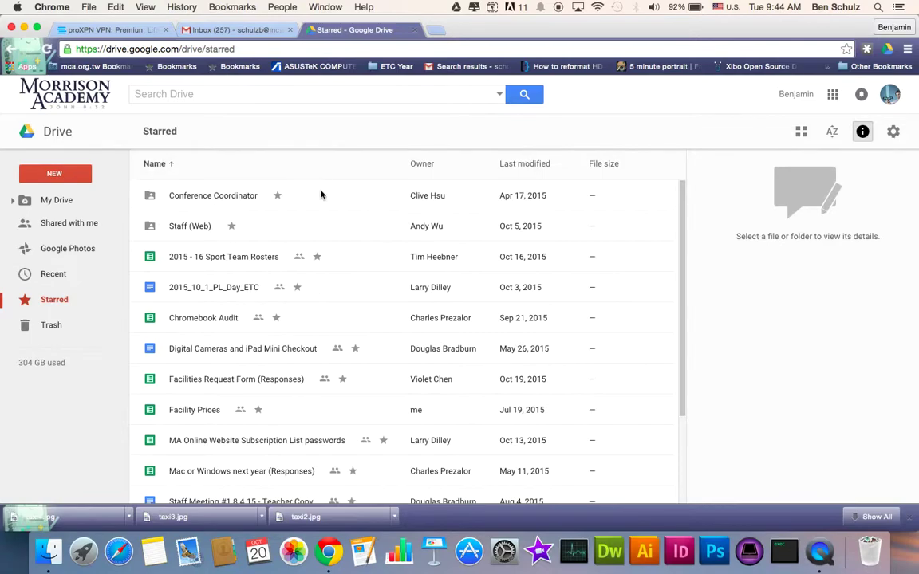
scroll(260, 335, down, 3)
scroll(260, 339, up, 3)
scroll(271, 334, down, 2)
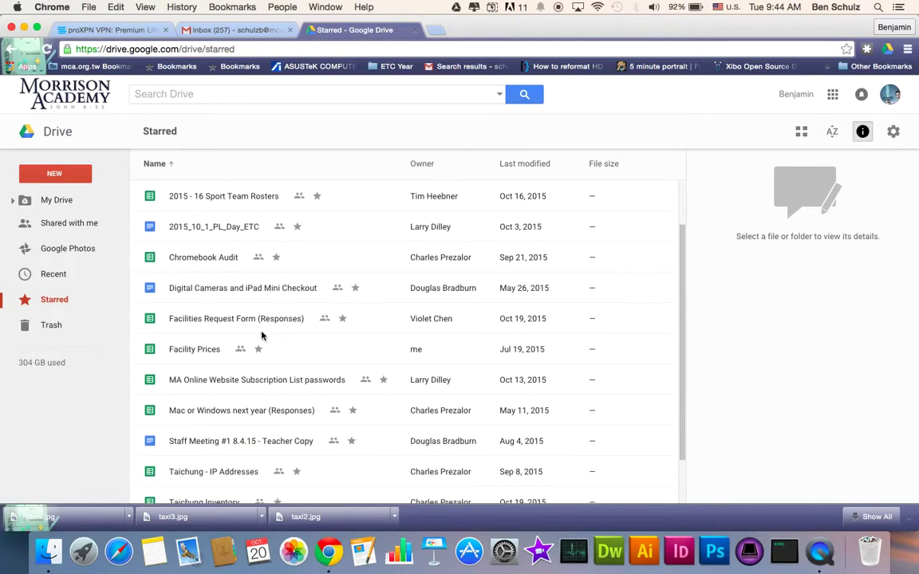
scroll(265, 345, down, 2)
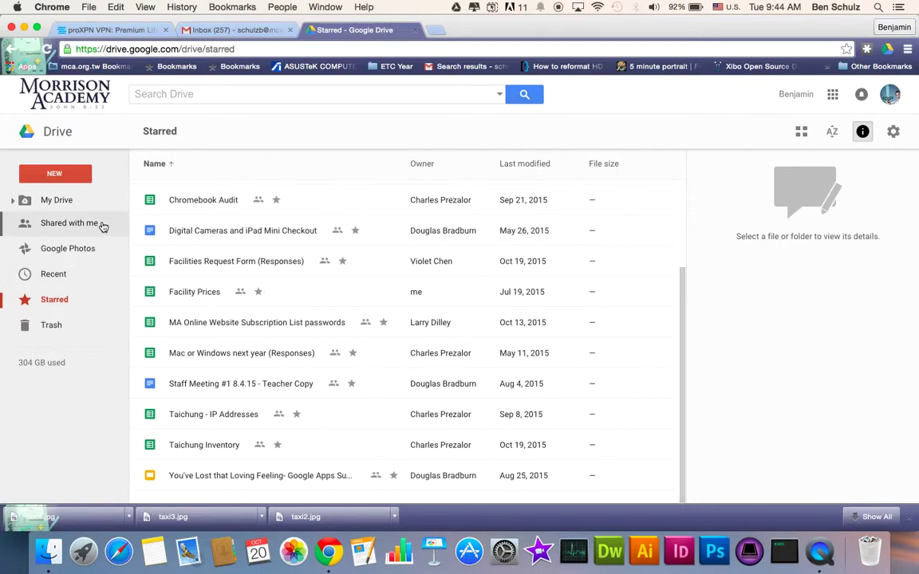
Look through the deleted files and folders in the Trash.
click(47, 327)
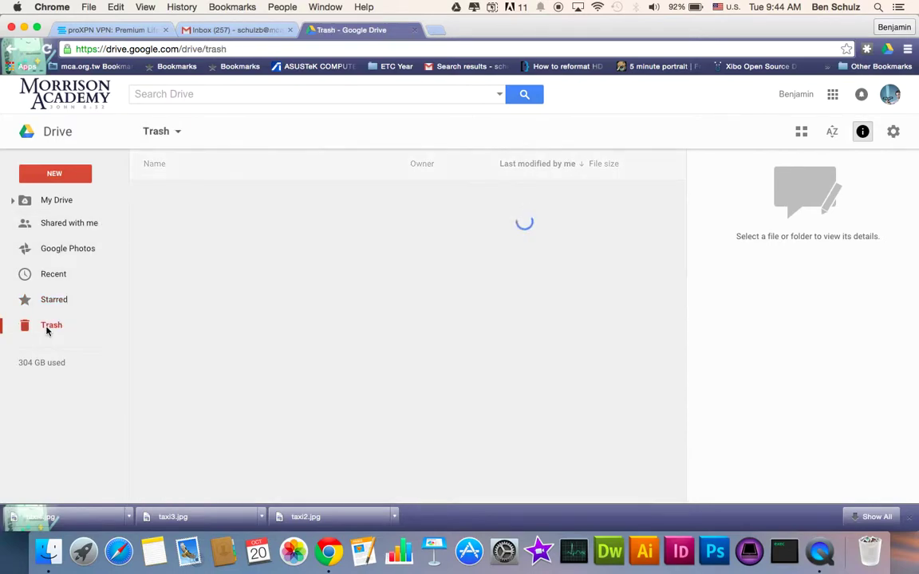
scroll(273, 285, down, 5)
scroll(273, 285, up, 5)
scroll(305, 291, down, 1)
scroll(305, 291, up, 1)
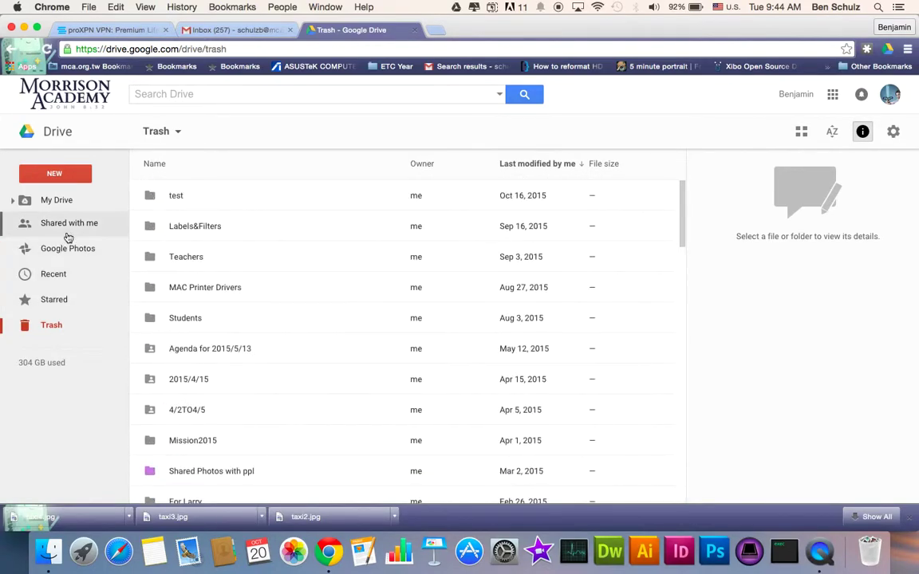
Return to My Drive and review the details and activity history of the 01_Year 2 ETC folder.
click(50, 202)
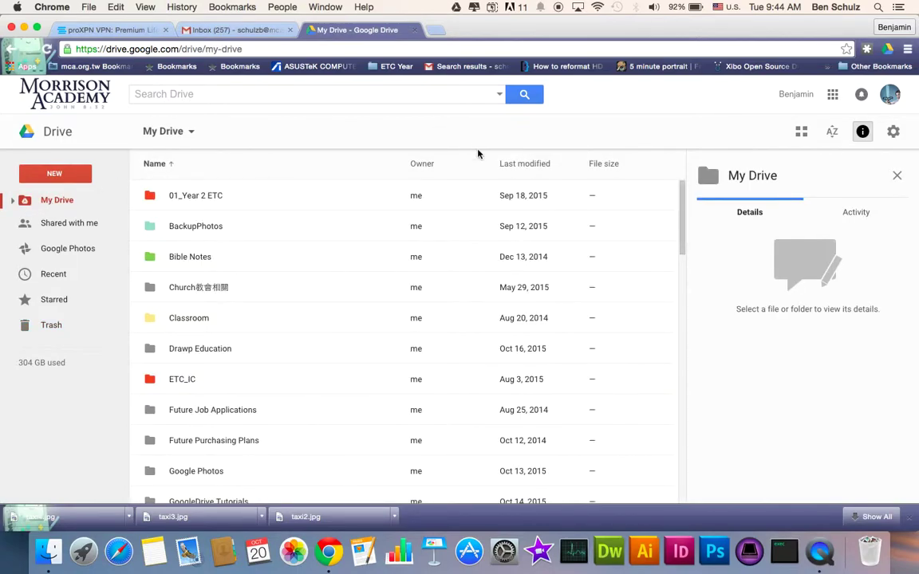
click(303, 201)
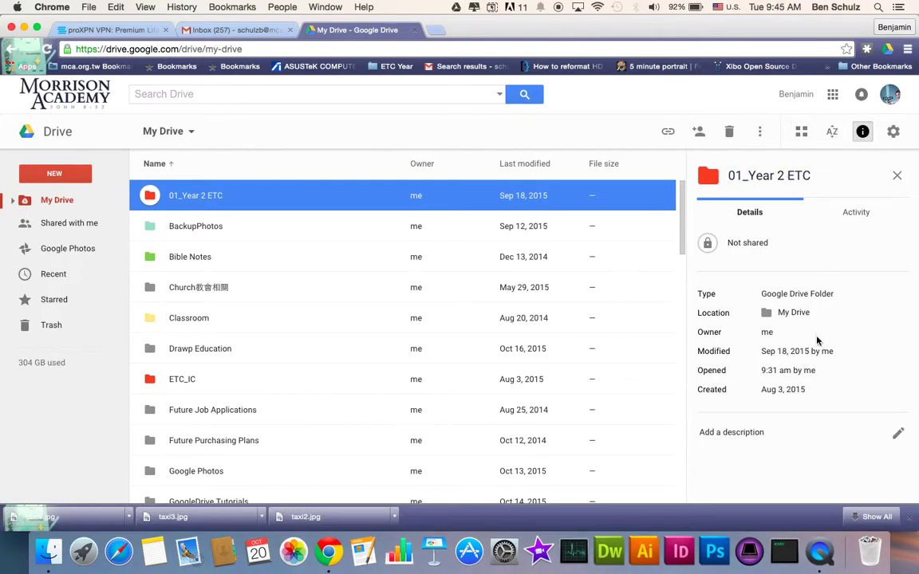
click(862, 133)
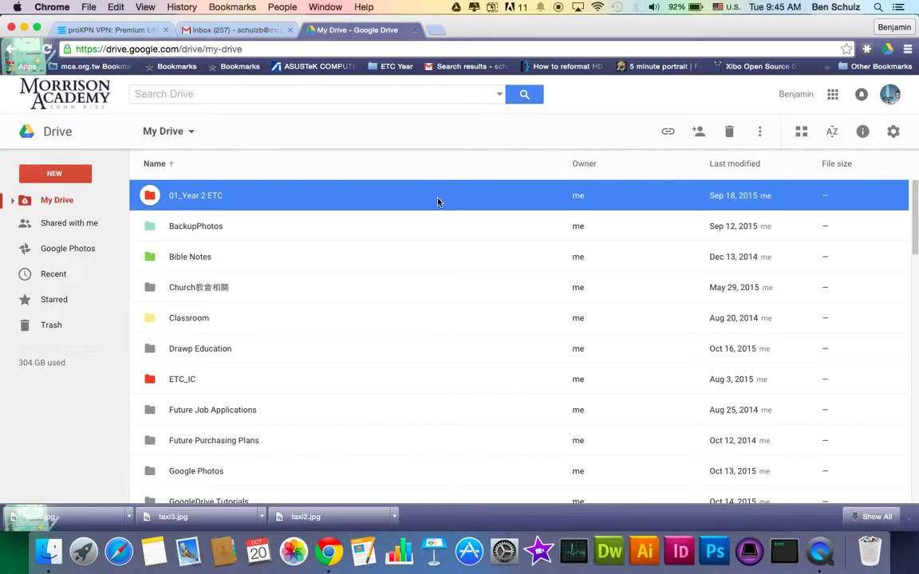
click(862, 134)
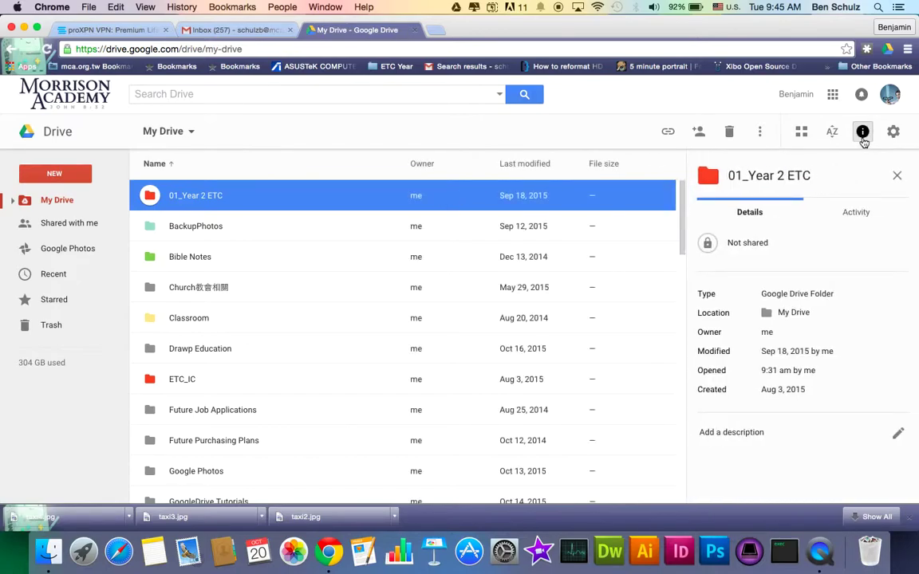
click(840, 204)
scroll(794, 339, down, 10)
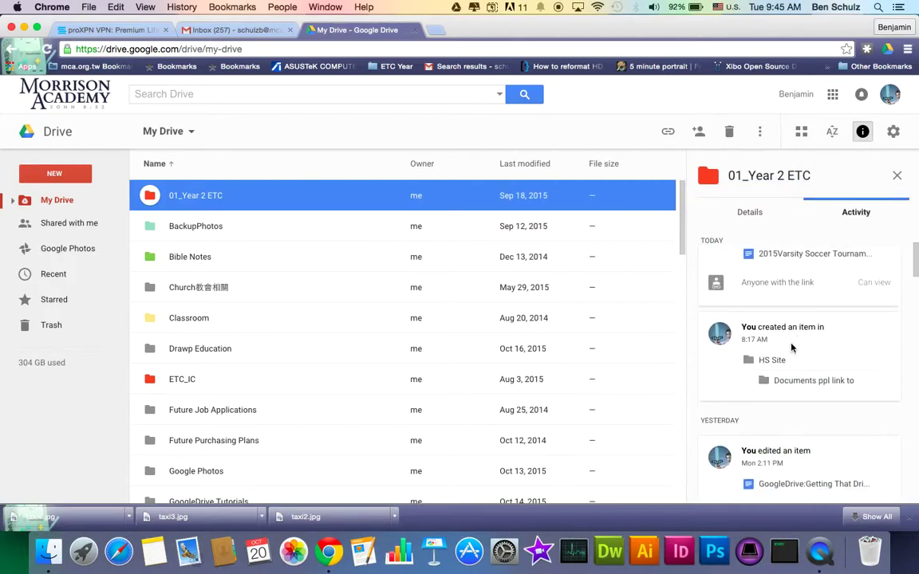
scroll(794, 339, up, 10)
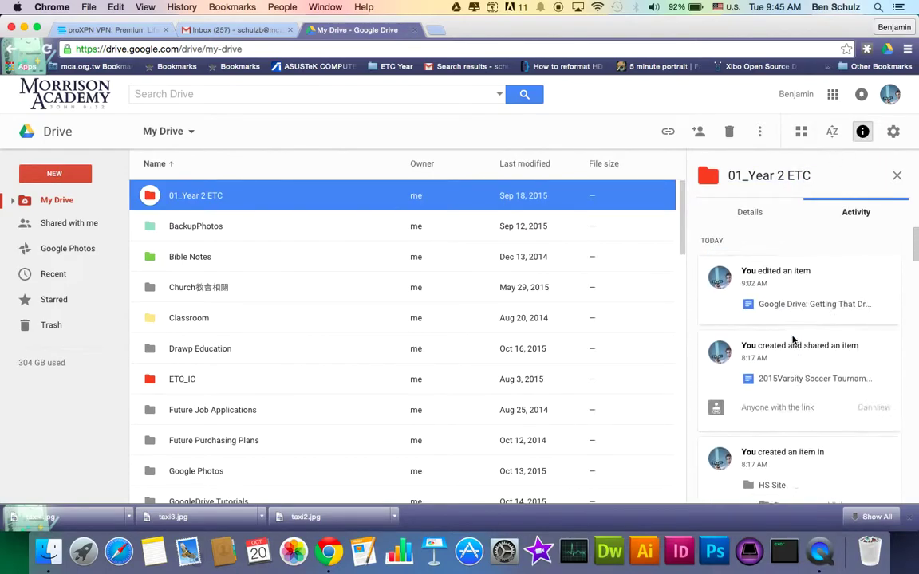
Add the description "My Personal Drive!" to the 01_Year 2 ETC folder's details and keep that folder selected.
click(756, 211)
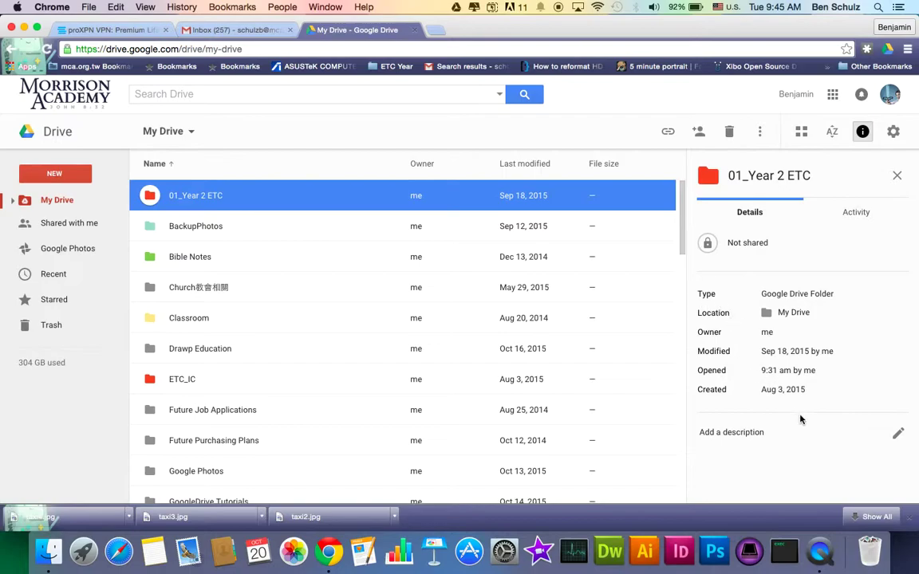
click(897, 435)
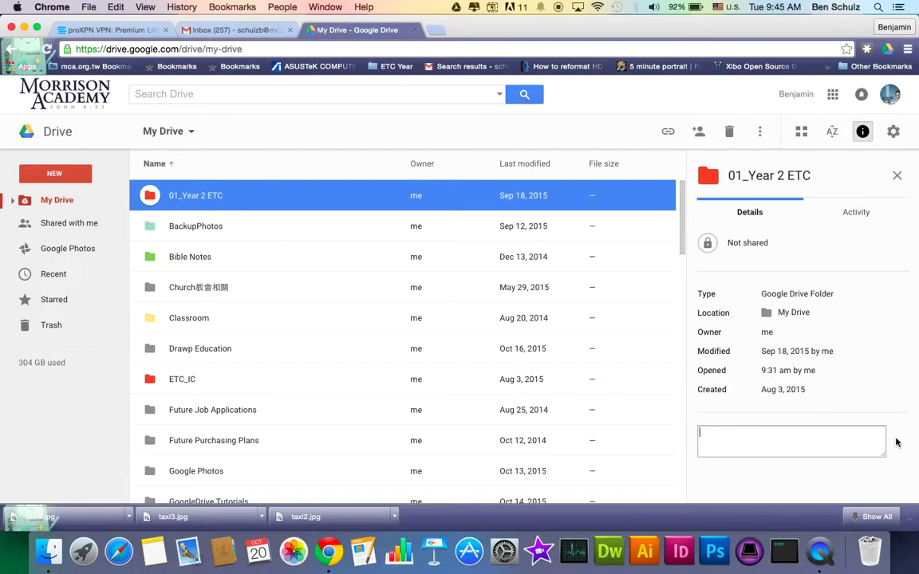
text(My Personal D)
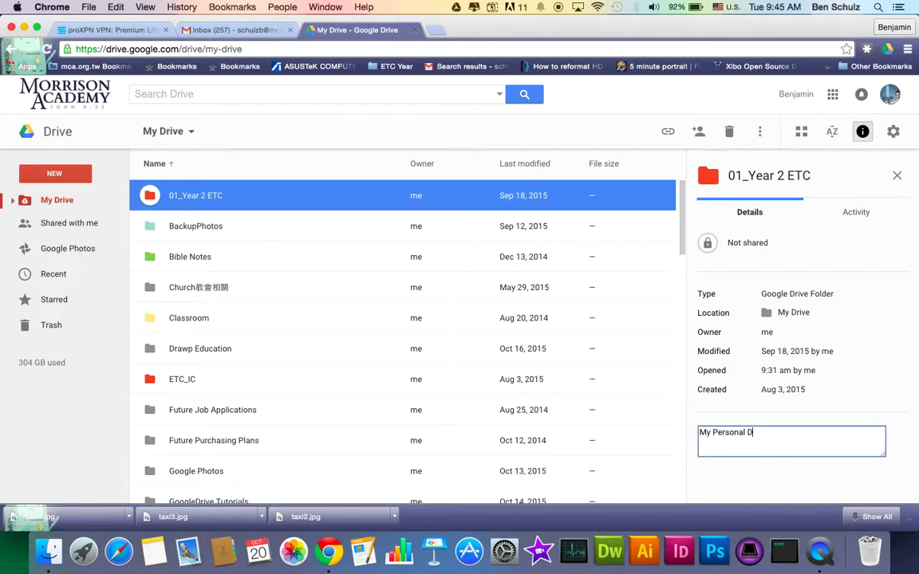
text(rive!)
key(Return)
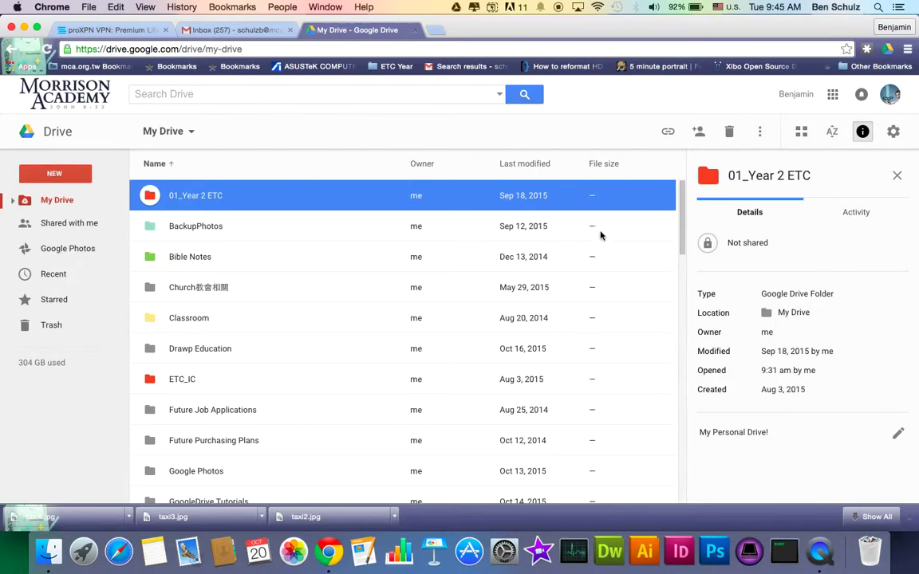
click(529, 232)
click(479, 184)
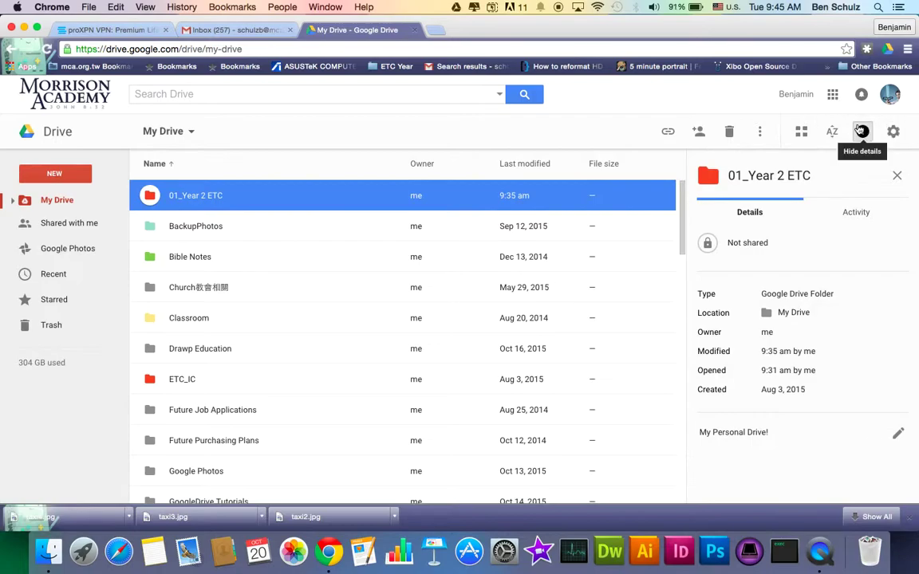
Open the Drive settings and review the general options, from storage and upload conversion to offline sync, density and the Google Photos folder.
click(893, 131)
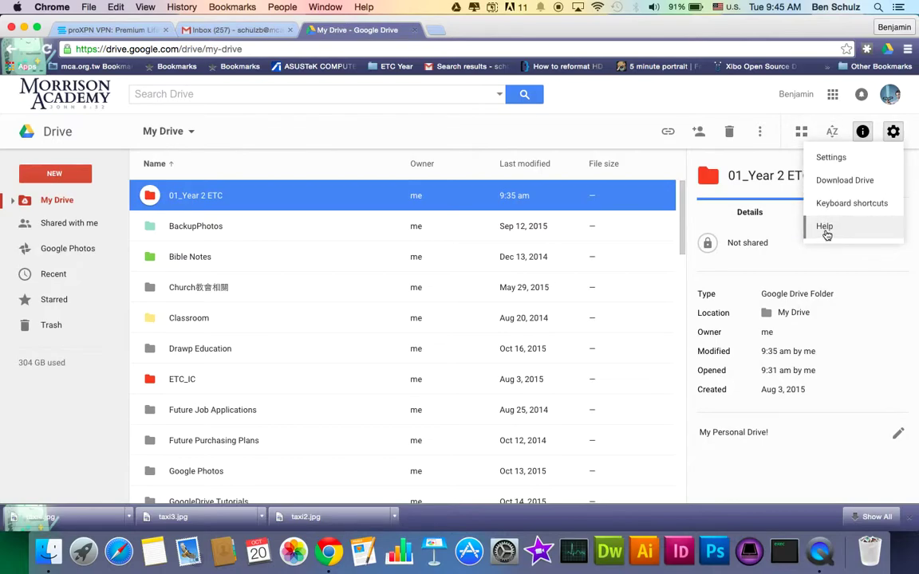
click(831, 160)
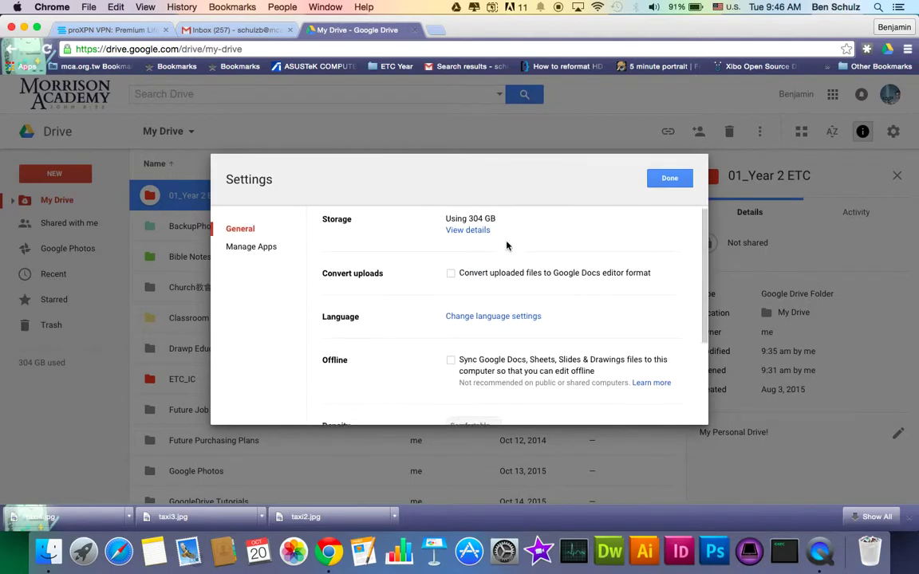
scroll(478, 246, down, 2)
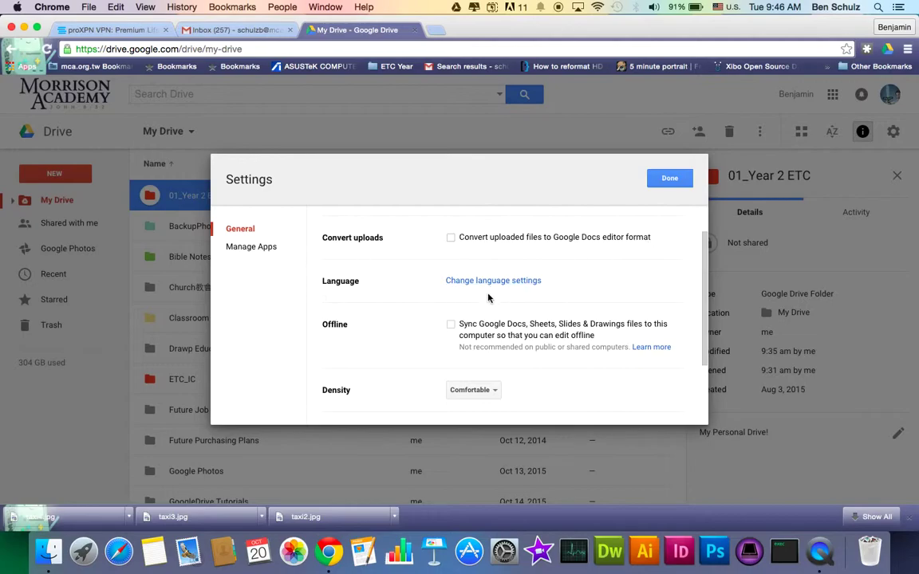
scroll(403, 340, down, 2)
scroll(403, 339, down, 1)
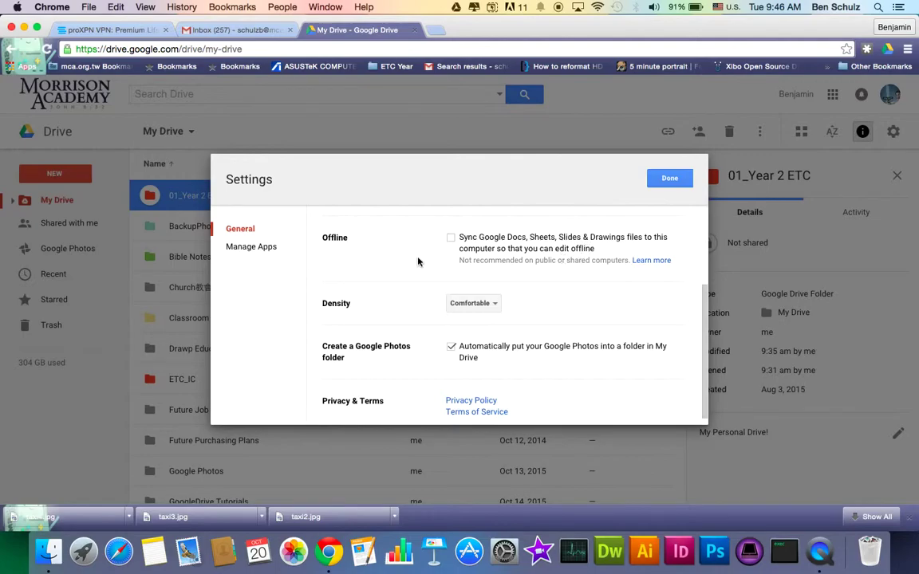
Check the display density setting and look through the list of apps connected to Drive.
scroll(470, 307, down, 1)
click(490, 295)
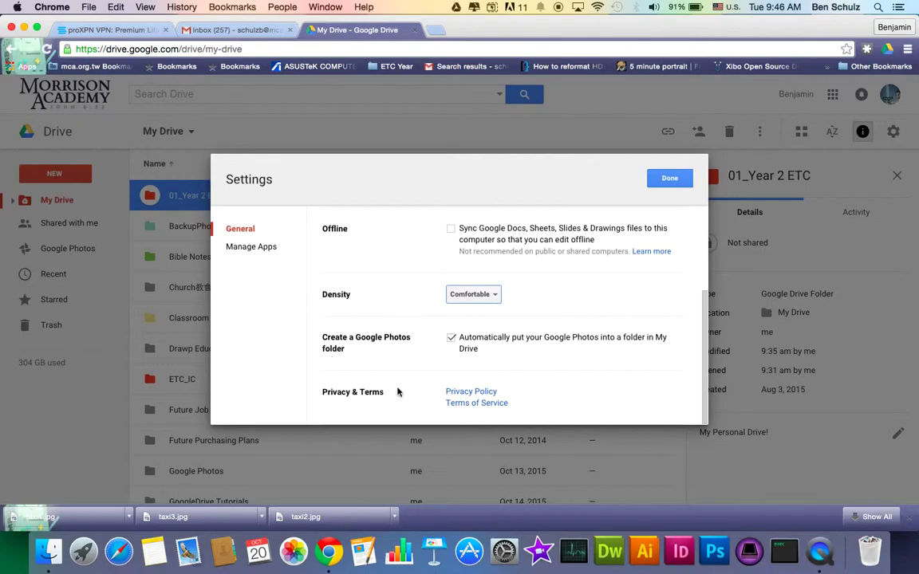
click(253, 249)
scroll(464, 316, down, 3)
scroll(465, 316, down, 15)
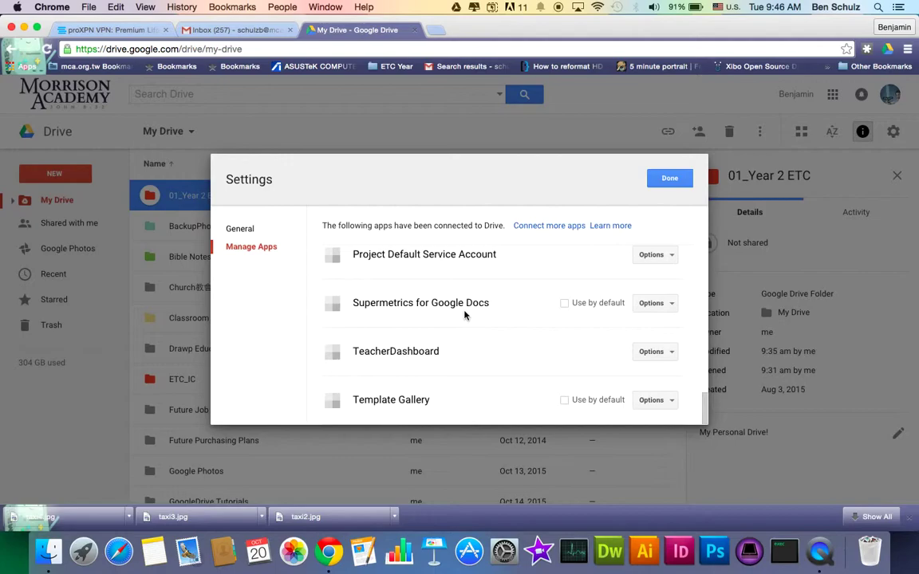
scroll(464, 316, up, 15)
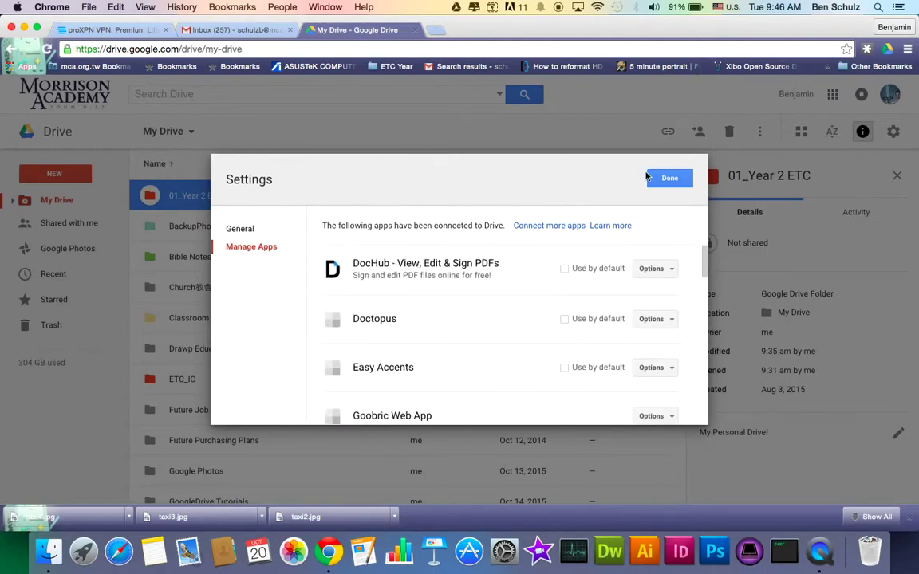
scroll(449, 363, down, 3)
scroll(577, 319, up, 3)
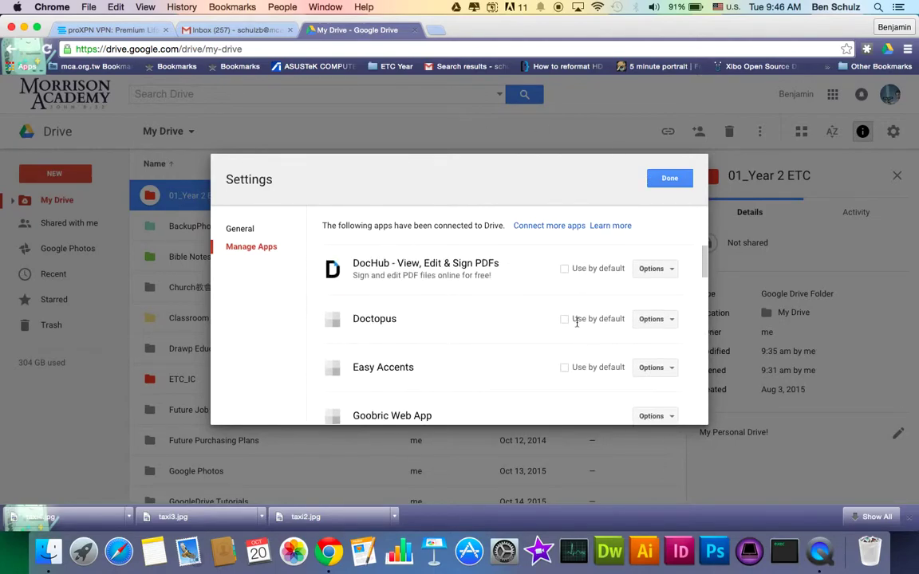
Check the options available for the connected DocHub app and close the Drive settings.
click(654, 270)
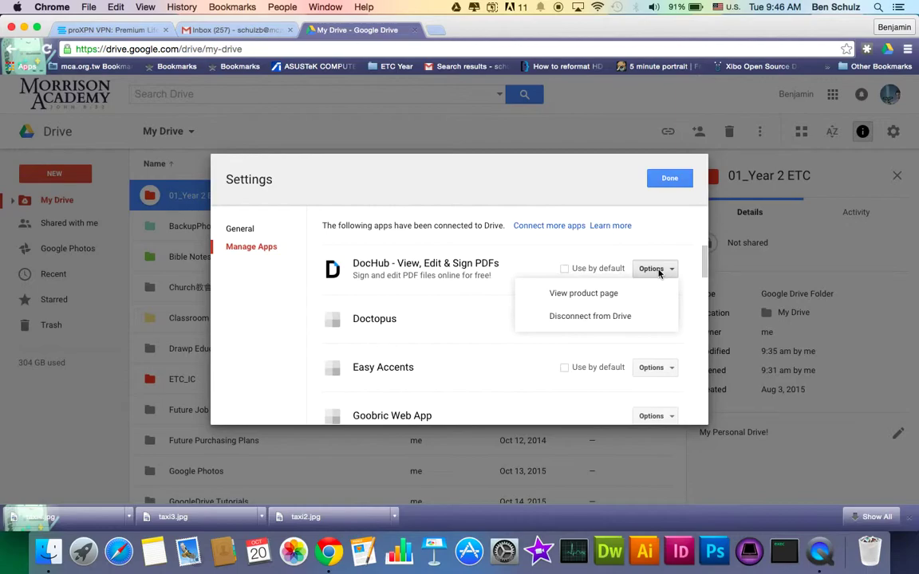
click(659, 271)
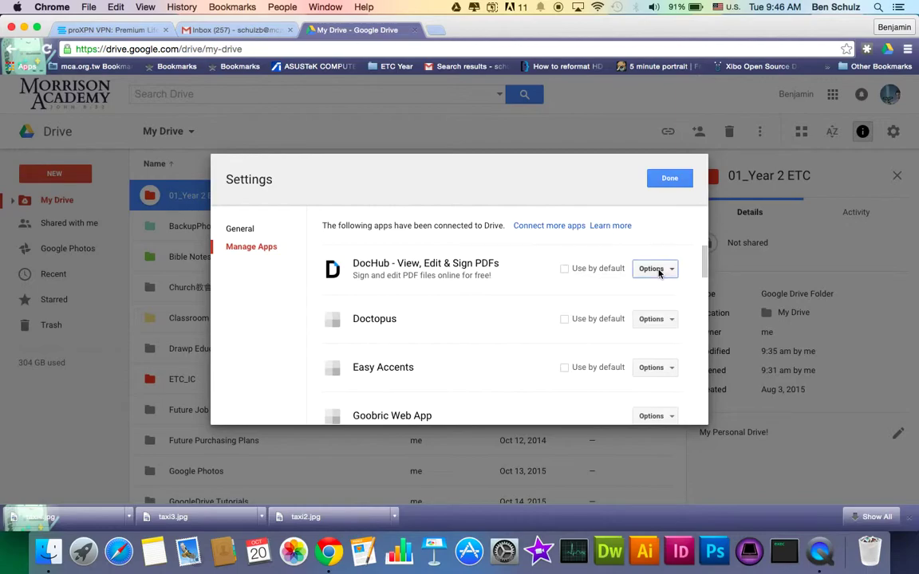
click(668, 178)
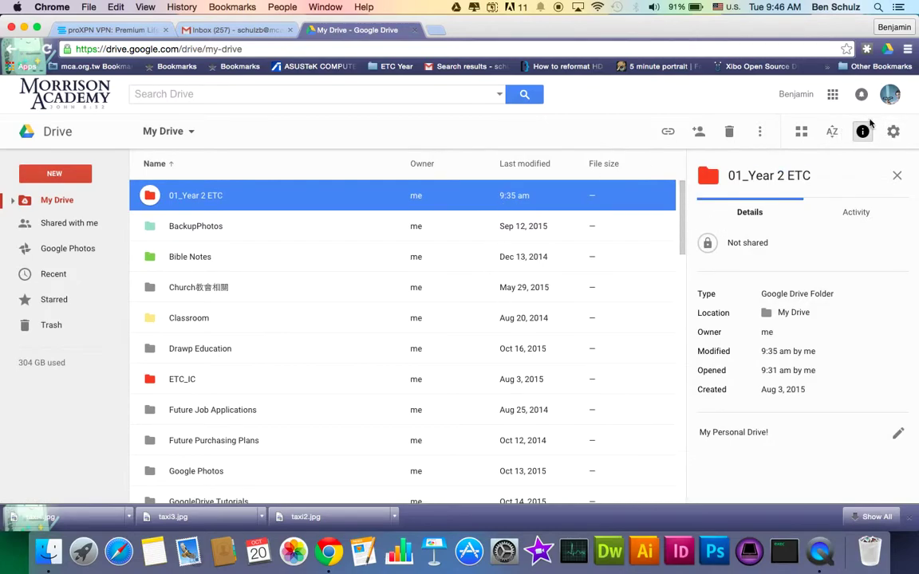
Review the sort options, sort My Drive by last modified, and return the sorting to name.
click(832, 132)
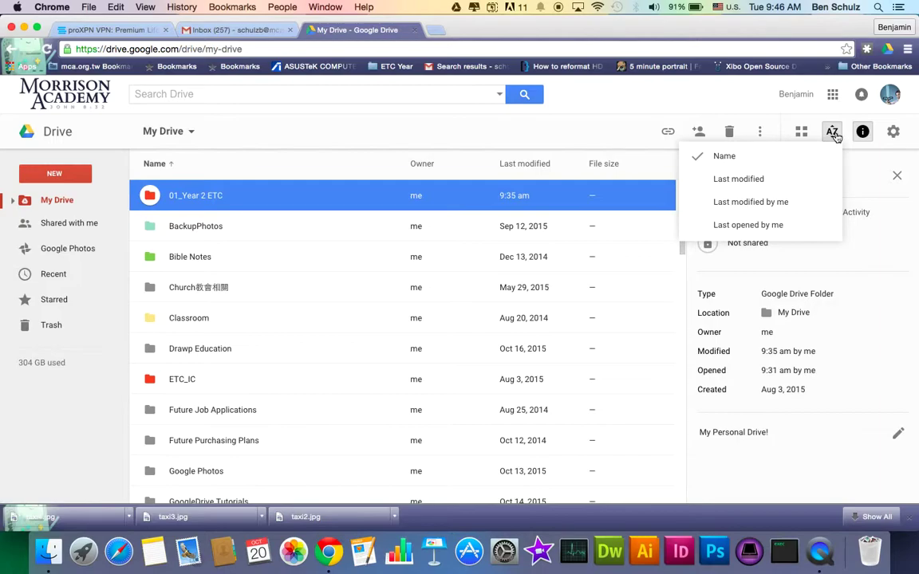
click(832, 132)
click(832, 132)
click(832, 132)
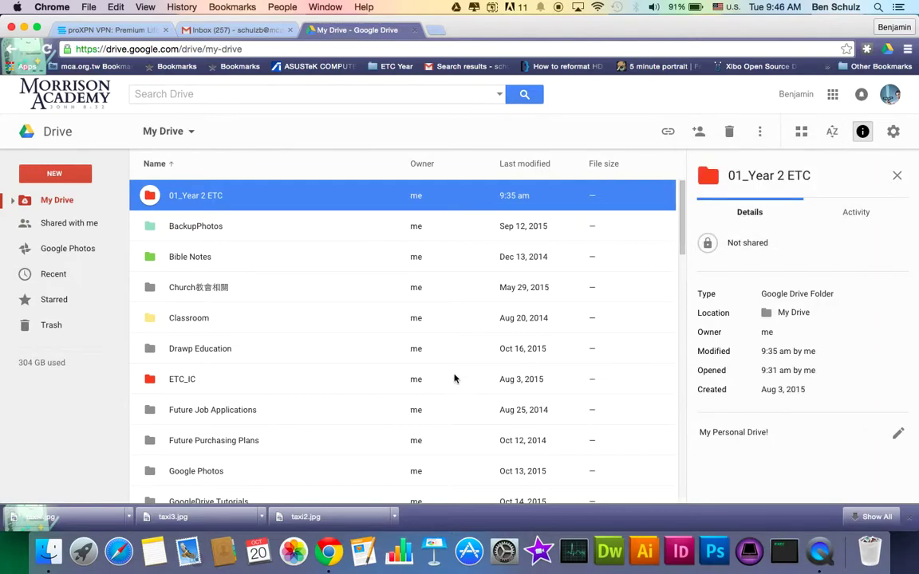
click(827, 137)
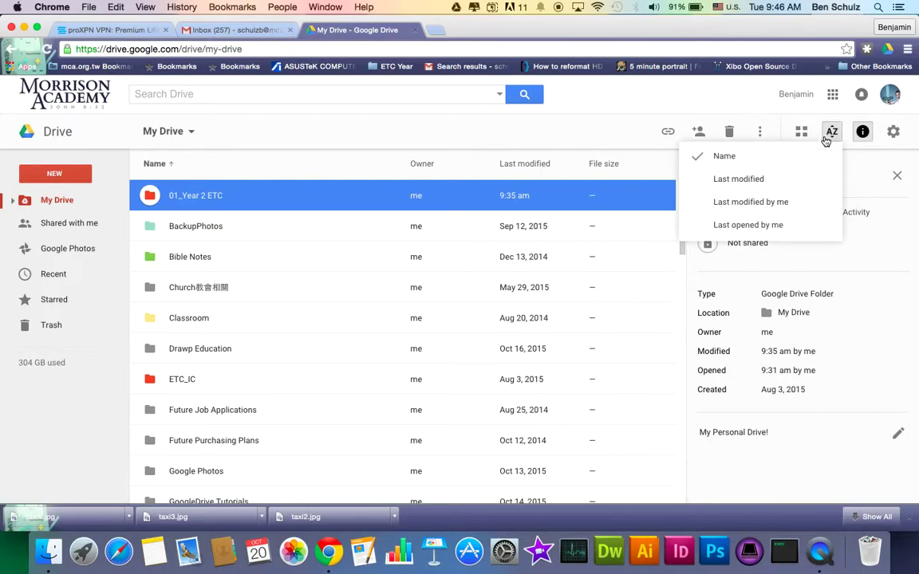
click(786, 180)
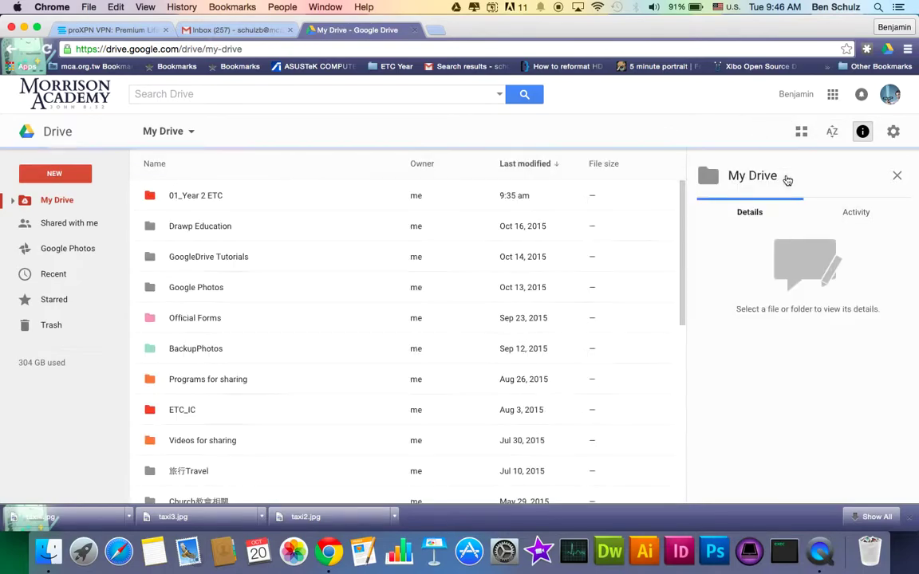
click(830, 131)
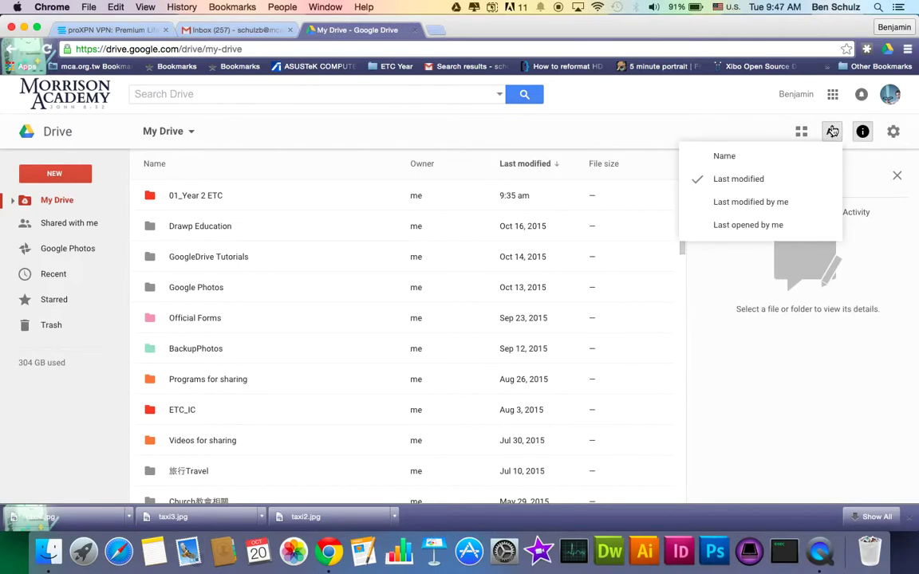
click(758, 158)
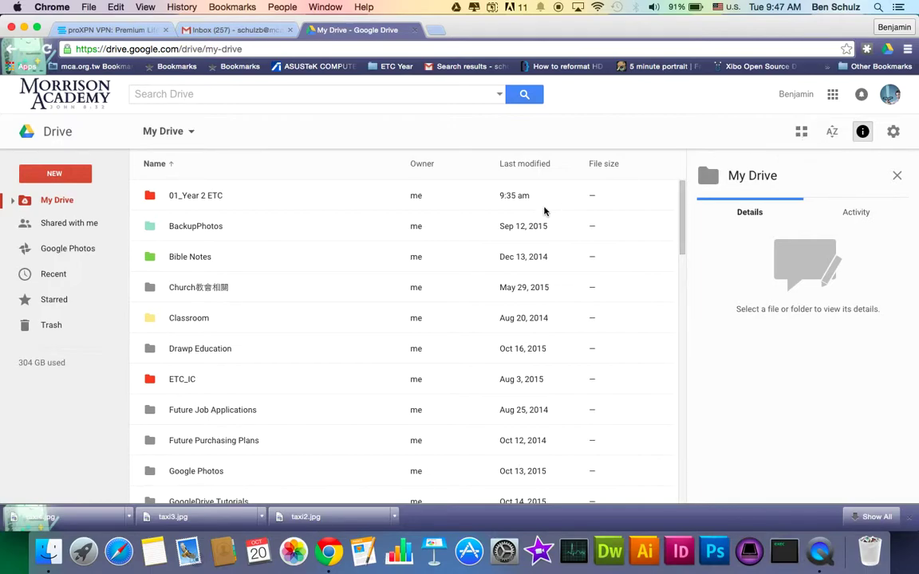
Browse My Drive's folders and file thumbnails in grid view, and return to list view.
click(801, 131)
scroll(446, 355, down, 10)
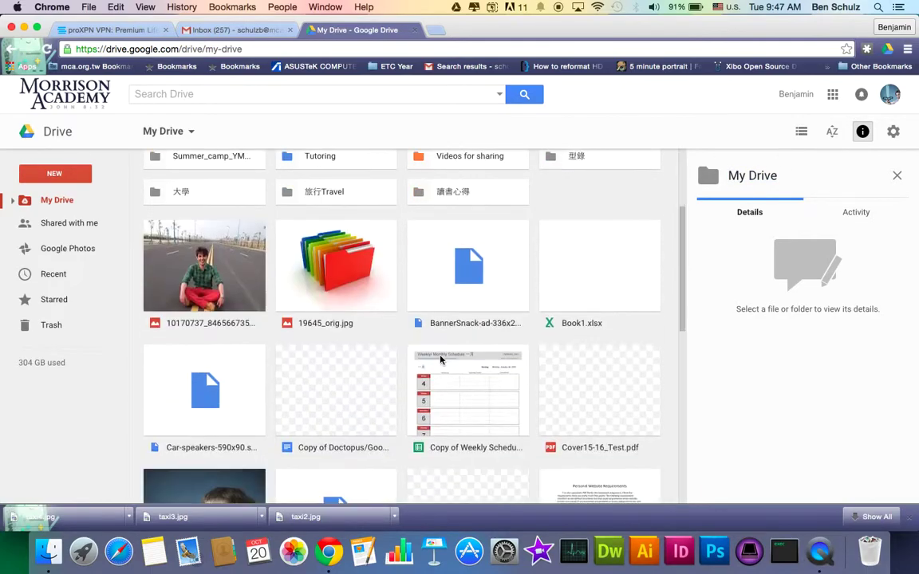
scroll(440, 357, up, 4)
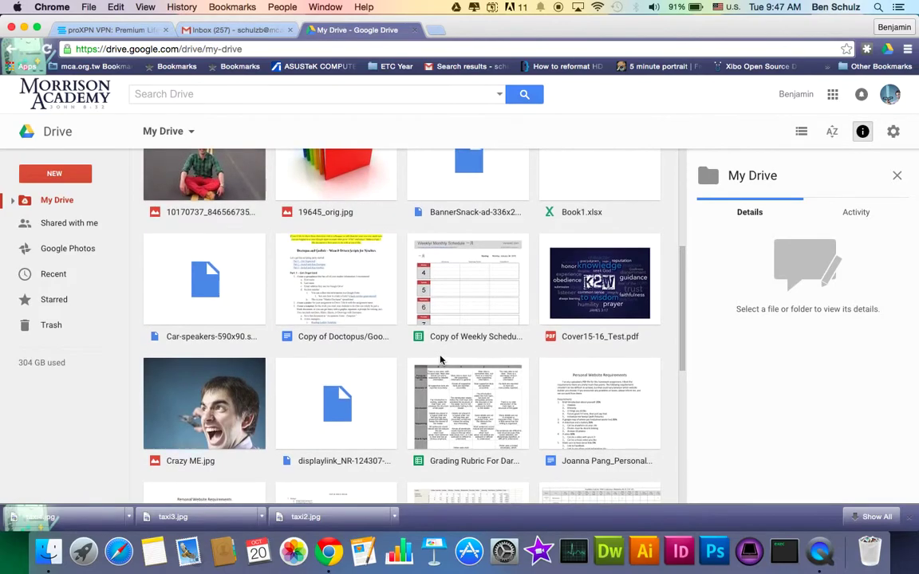
scroll(488, 265, up, 4)
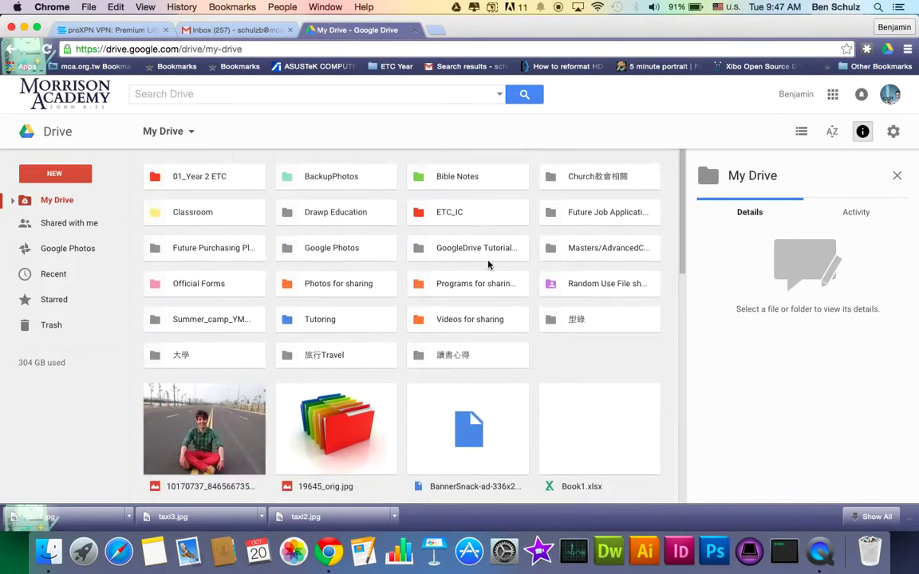
click(801, 133)
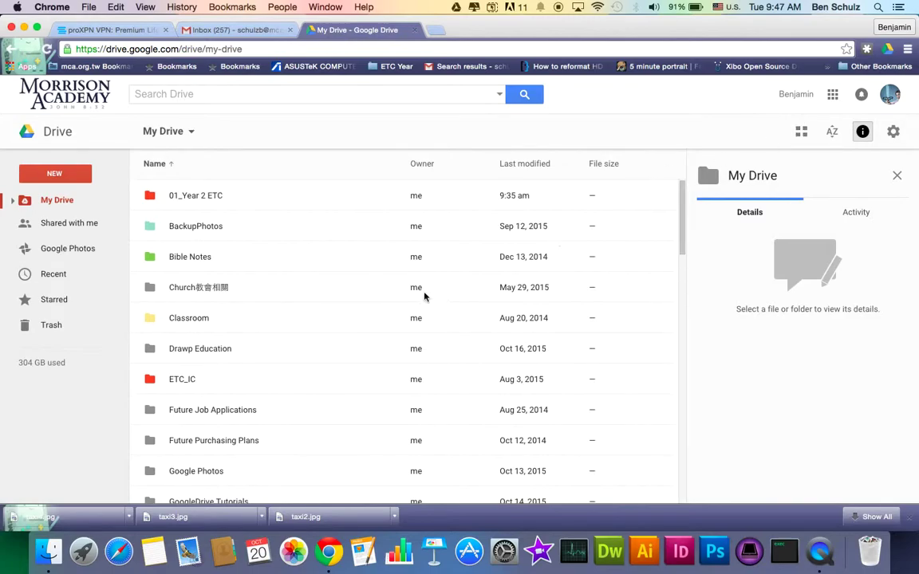
Select the 01_Year 2 ETC folder and review the additional actions available for it.
scroll(425, 295, down, 5)
scroll(424, 295, up, 5)
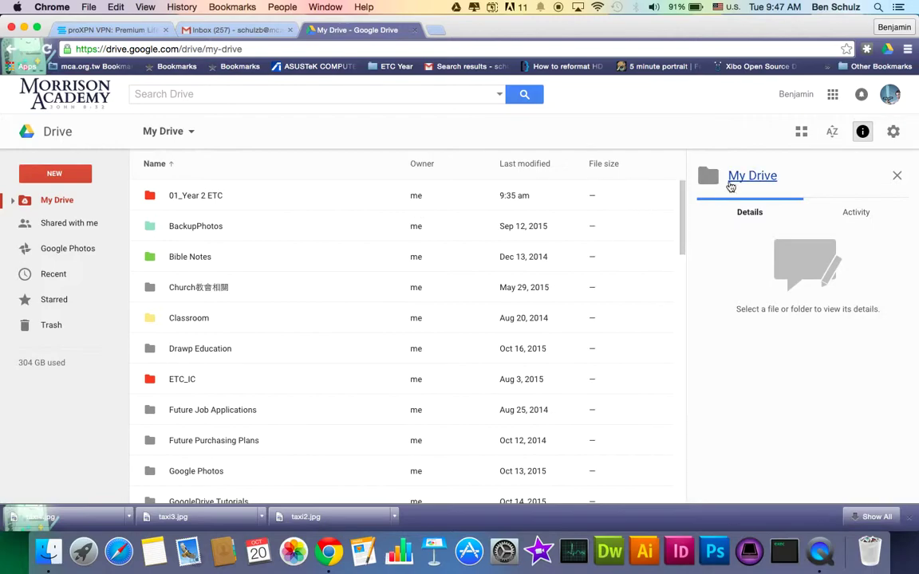
scroll(181, 359, down, 2)
scroll(172, 240, up, 2)
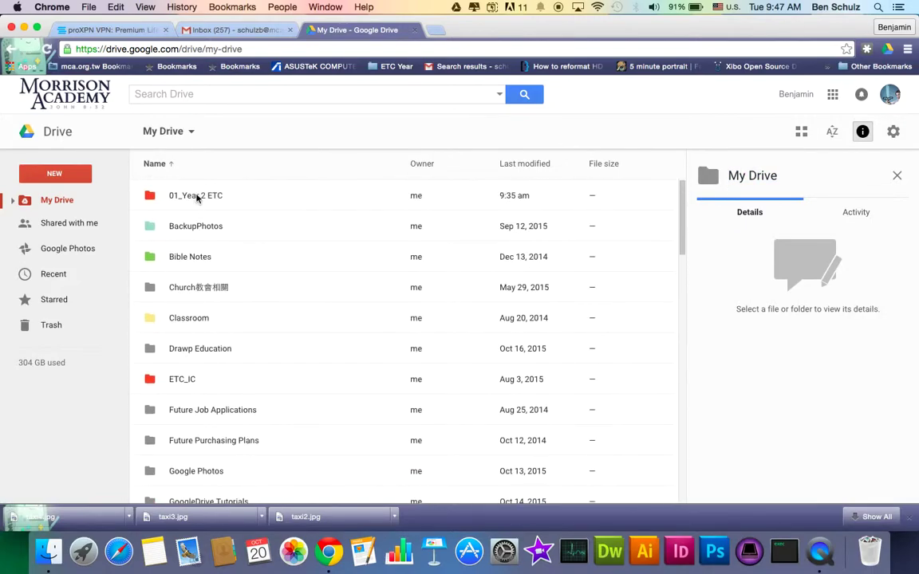
click(198, 206)
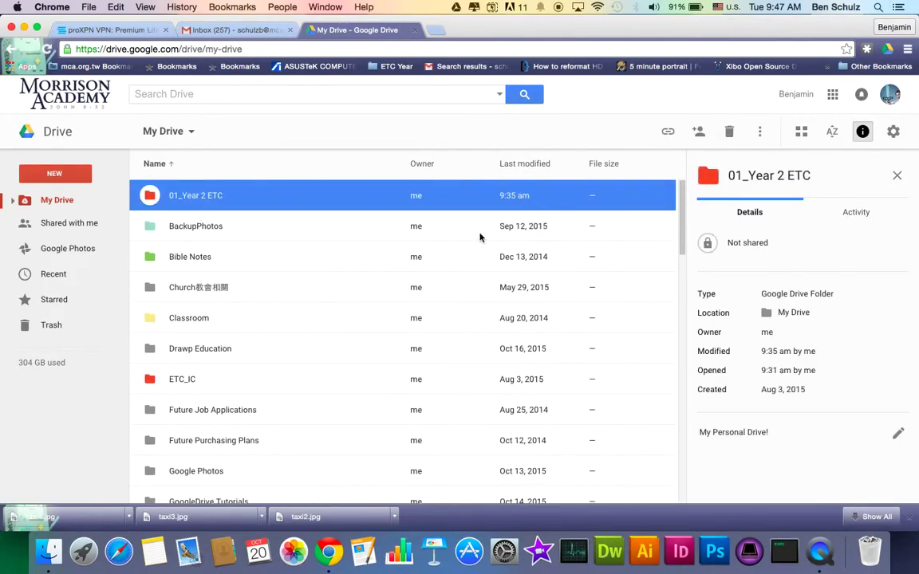
click(763, 133)
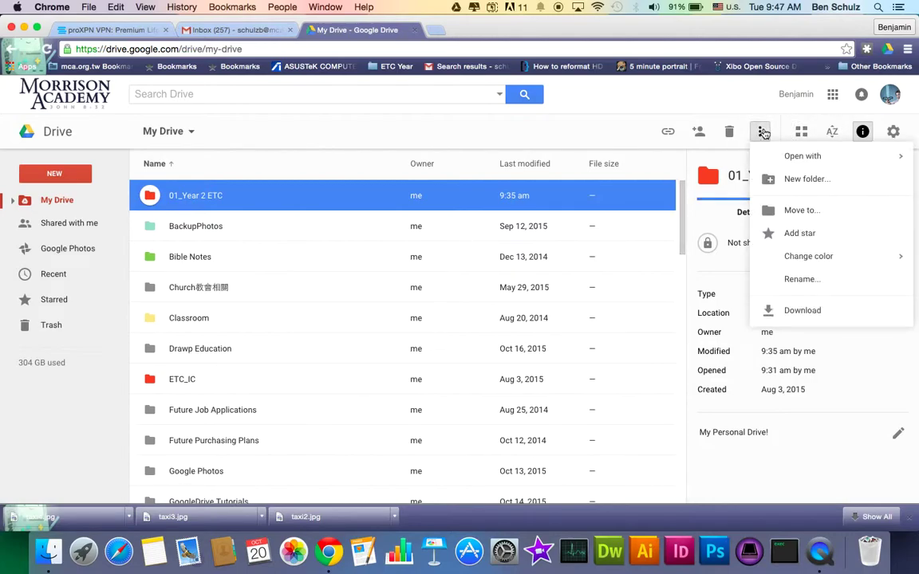
mouse_move(766, 154)
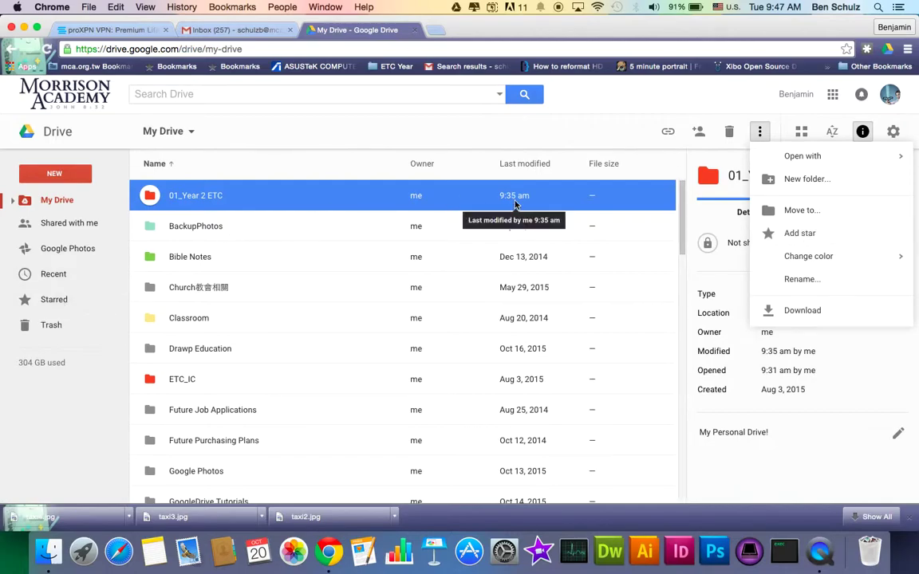
mouse_move(841, 255)
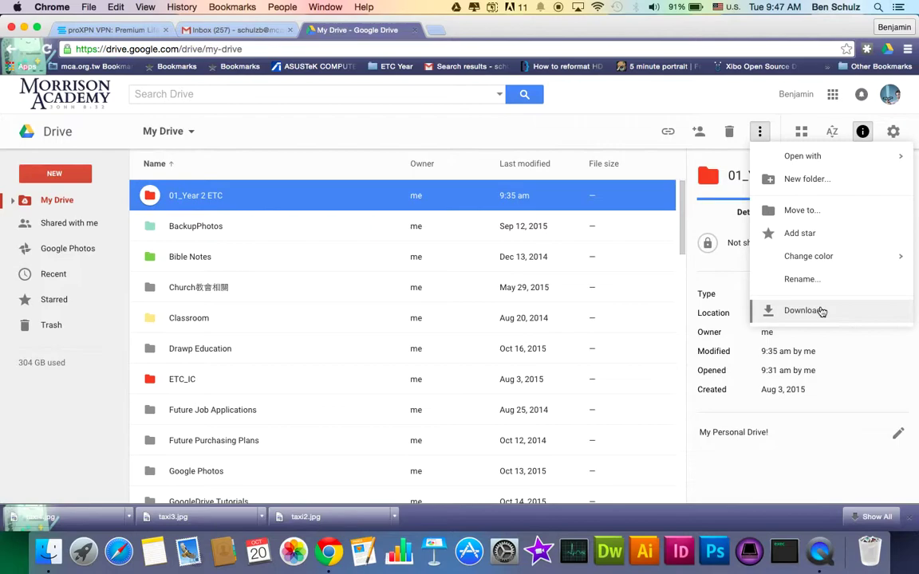
Browse possible destinations for moving the 01_Year 2 ETC folder, including ETC_IC and its Google Apps subfolder, and cancel the move.
click(835, 210)
scroll(508, 329, down, 2)
scroll(507, 327, down, 3)
scroll(506, 324, up, 5)
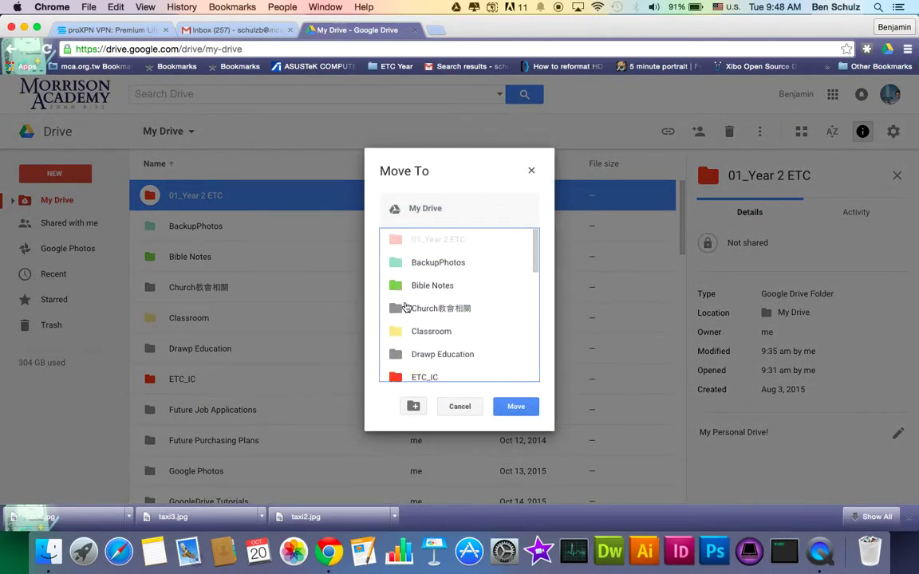
double_click(427, 376)
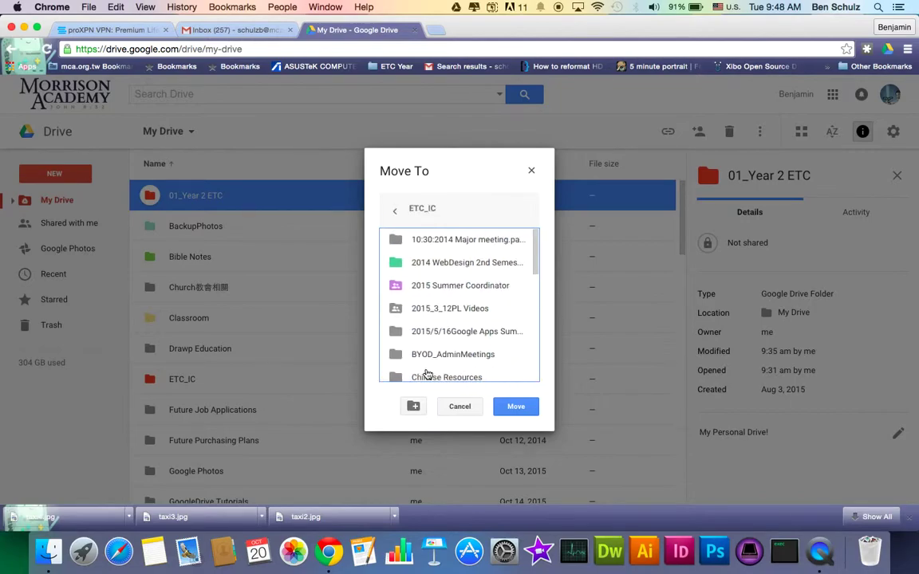
double_click(417, 329)
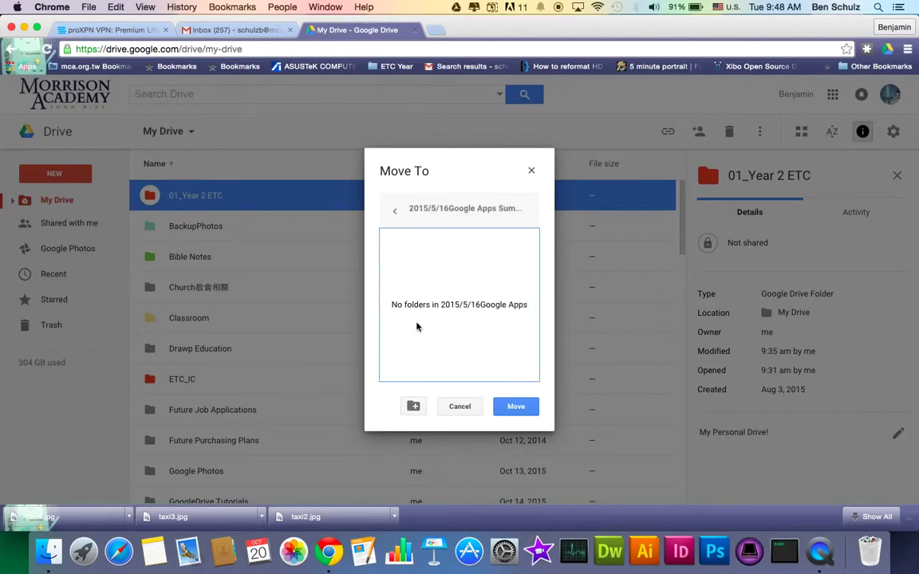
click(394, 210)
click(394, 211)
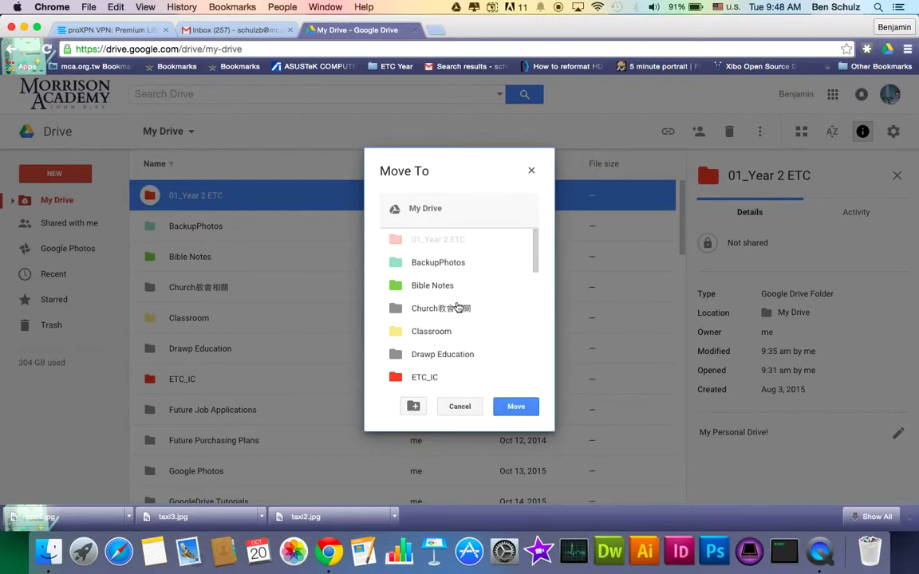
click(453, 409)
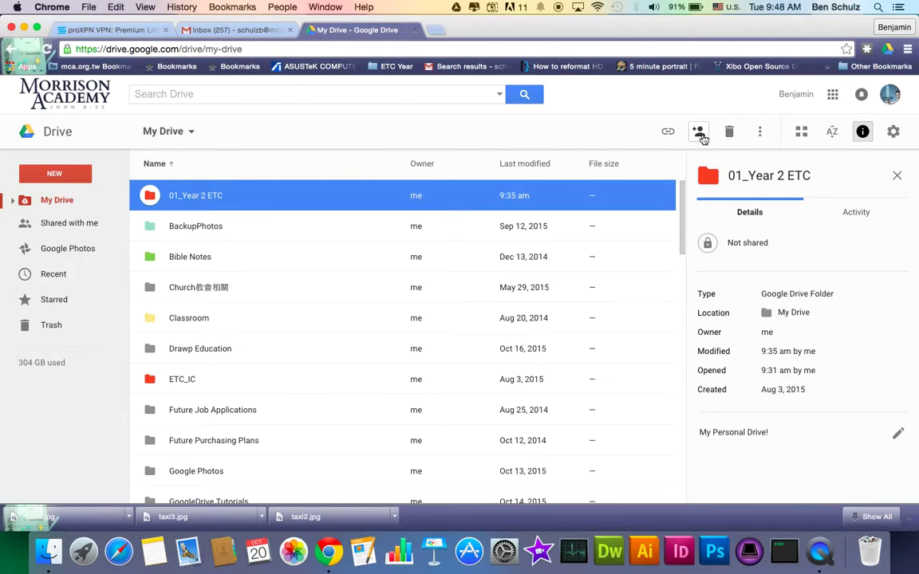
Open sharing for the 01_Year 2 ETC folder, check the available access levels, and bring up its advanced sharing settings.
click(700, 134)
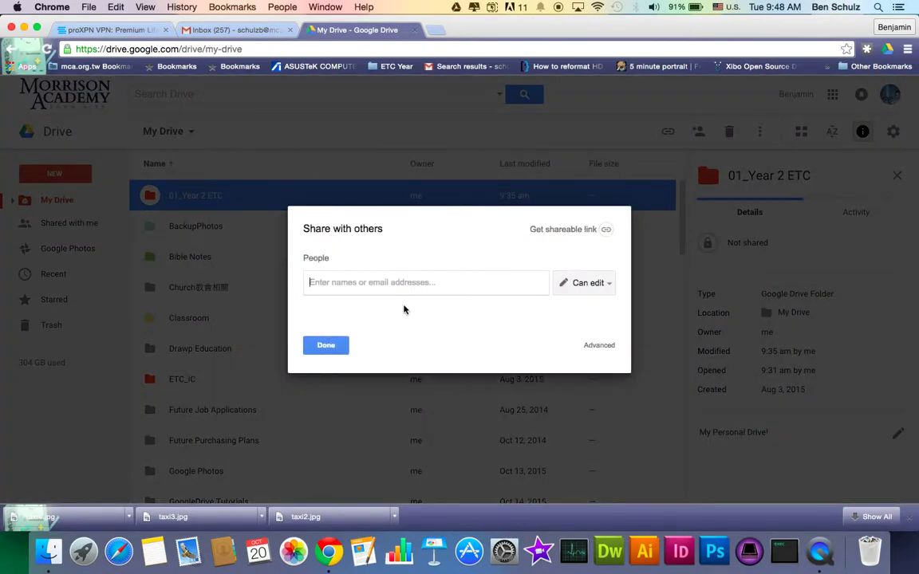
text(schu)
key(BackSpace)
key(BackSpace)
key(BackSpace)
key(BackSpace)
click(589, 287)
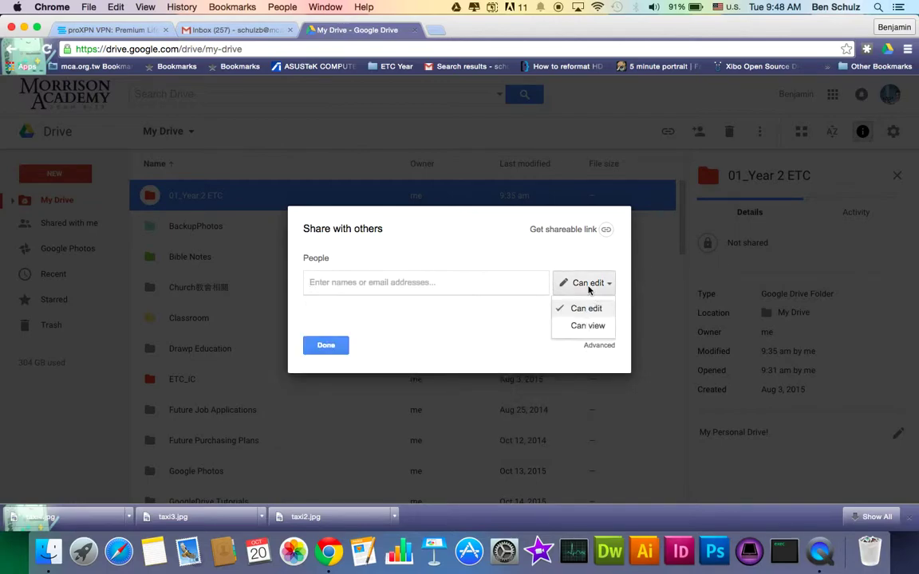
click(595, 346)
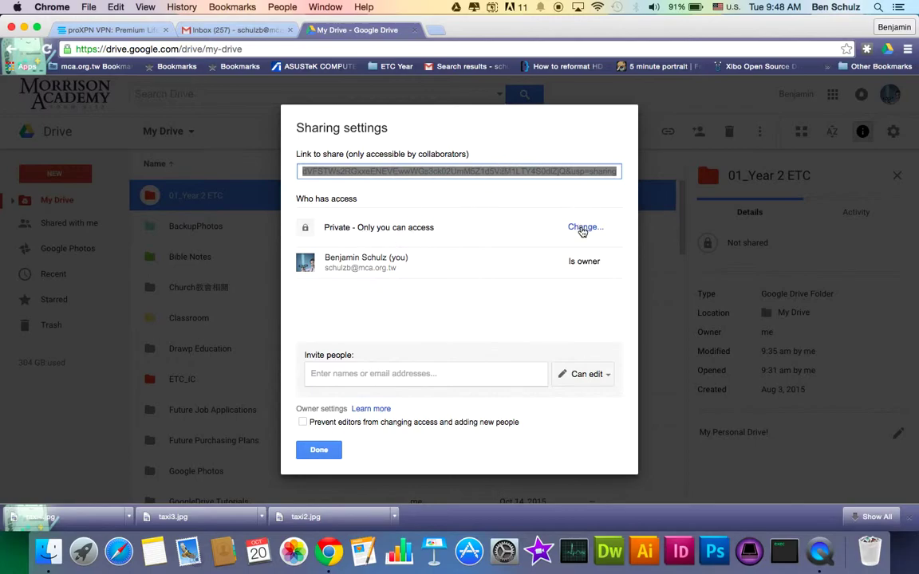
Draft an edit-access invitation to the second suggested contact starting with "f", with the message "hey this is my drive".
click(367, 373)
text(f)
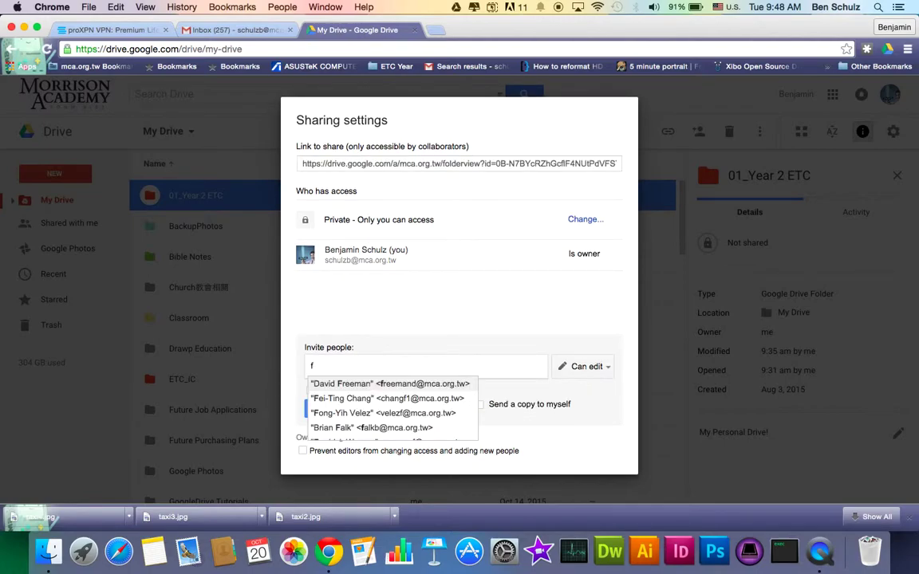
key(Down)
key(Return)
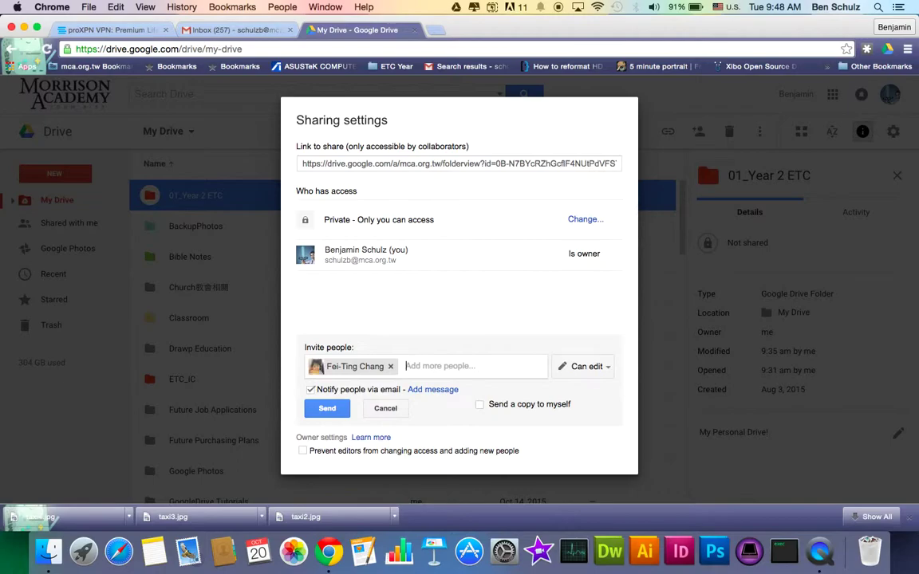
click(431, 390)
text(hey this is )
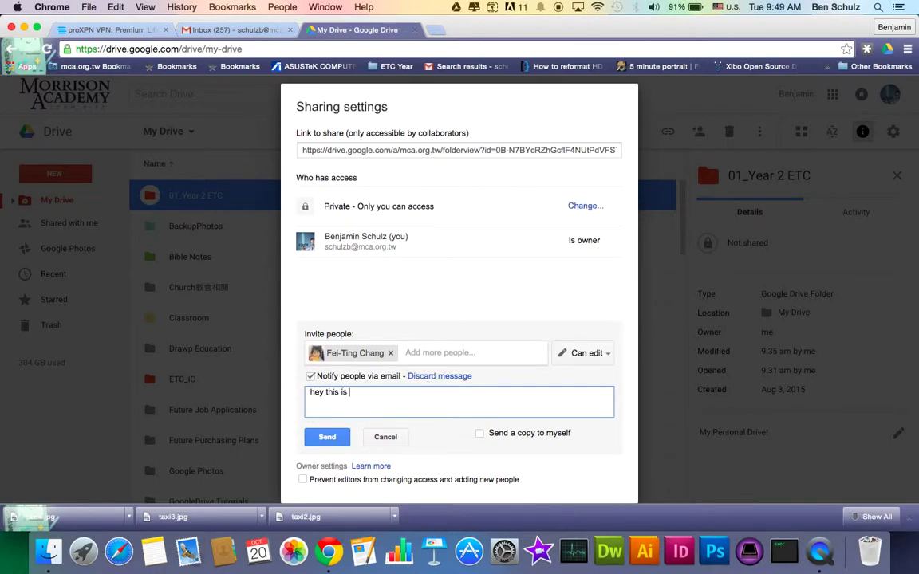
text(my drive)
Erase the invitation message and cancel the invitation without sharing the folder.
key(BackSpace)
key(BackSpace)
key(BackSpace)
key(BackSpace)
key(BackSpace)
key(BackSpace)
key(BackSpace)
key(BackSpace)
key(BackSpace)
key(BackSpace)
key(BackSpace)
key(BackSpace)
key(BackSpace)
key(BackSpace)
key(BackSpace)
key(BackSpace)
key(BackSpace)
key(BackSpace)
key(BackSpace)
click(385, 437)
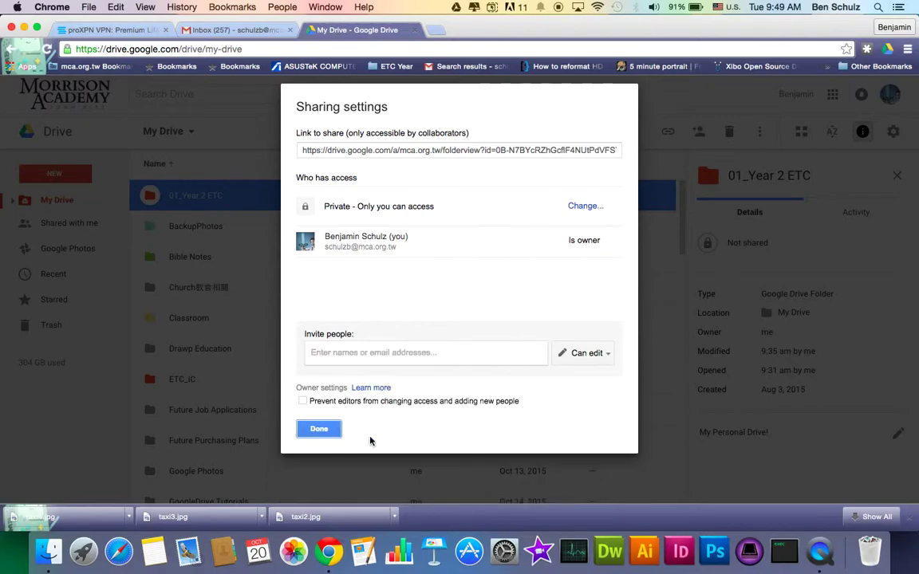
Close the folder's sharing settings and upload the downloaded taxi4.jpg image to My Drive.
click(311, 427)
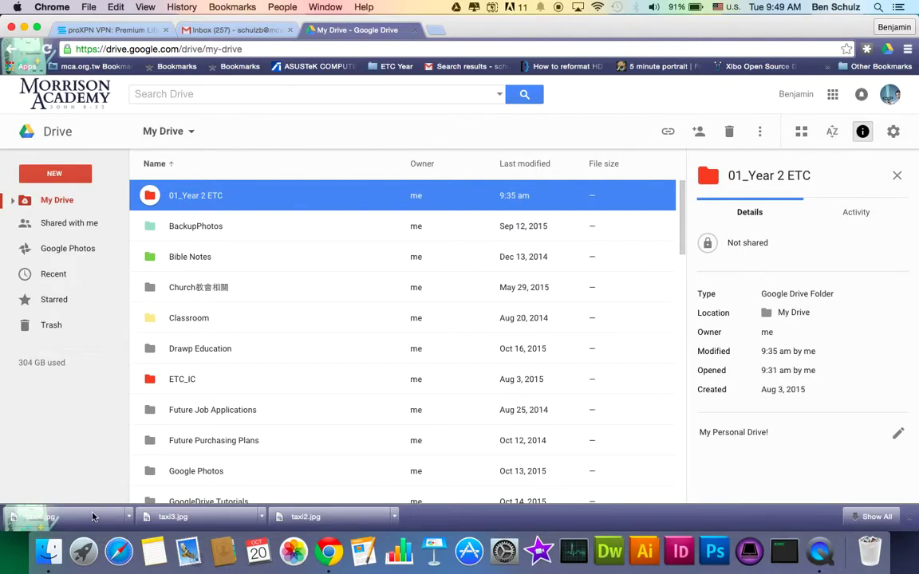
drag(69, 519, 512, 333)
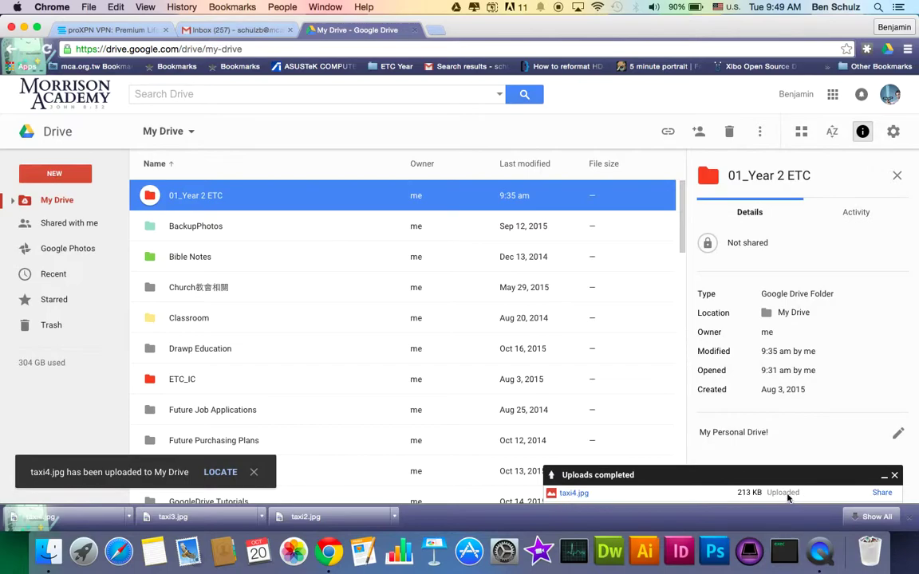
Preview the uploaded taxi4.jpg, check which apps can open it and its additional file actions, and close the preview.
click(571, 494)
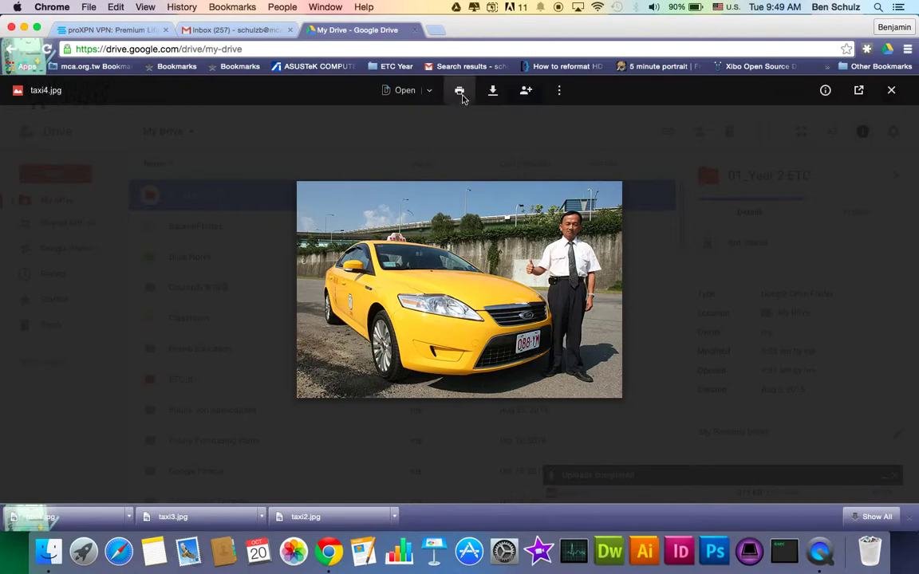
click(559, 91)
click(559, 90)
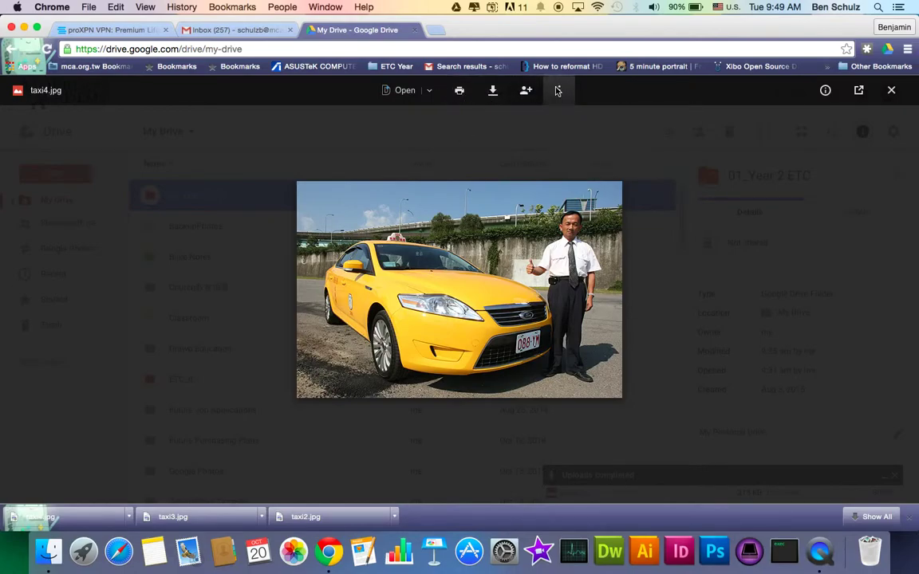
click(430, 91)
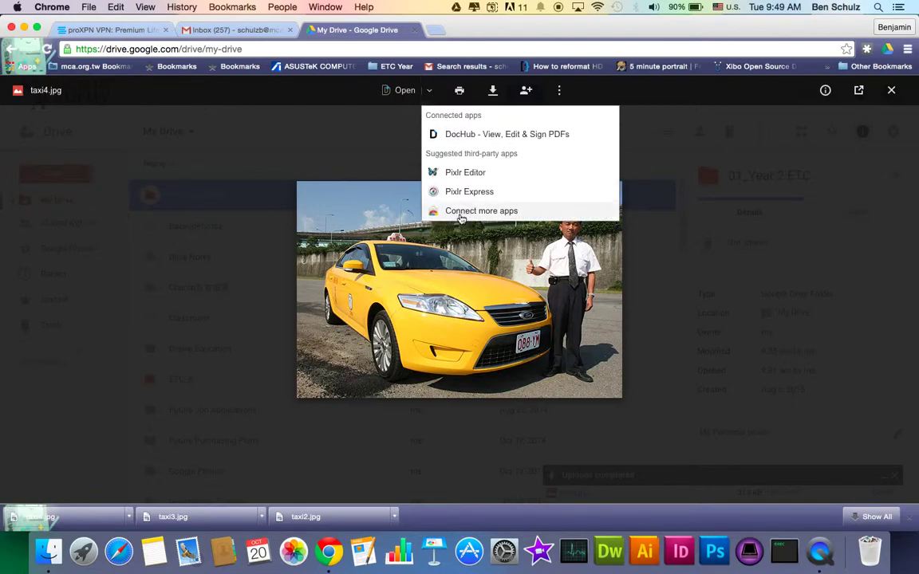
click(336, 101)
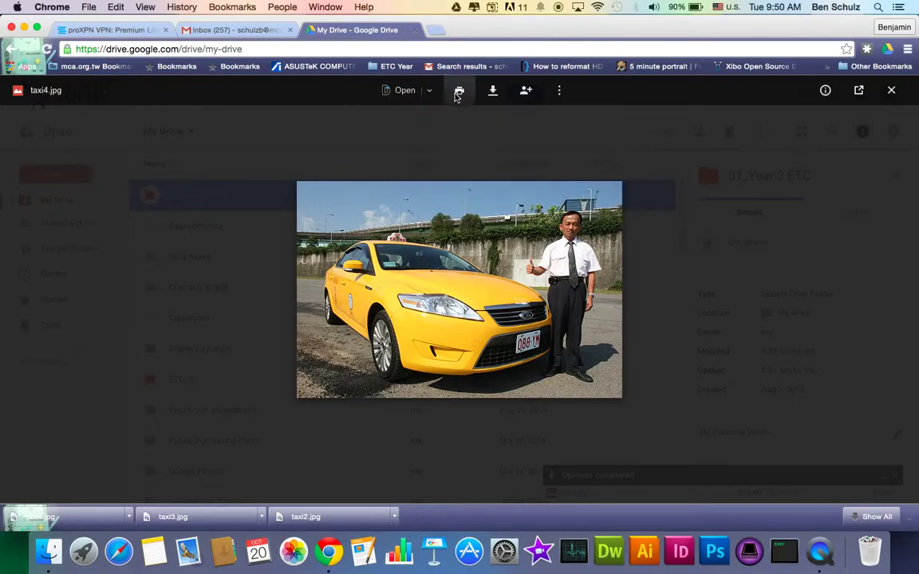
click(560, 91)
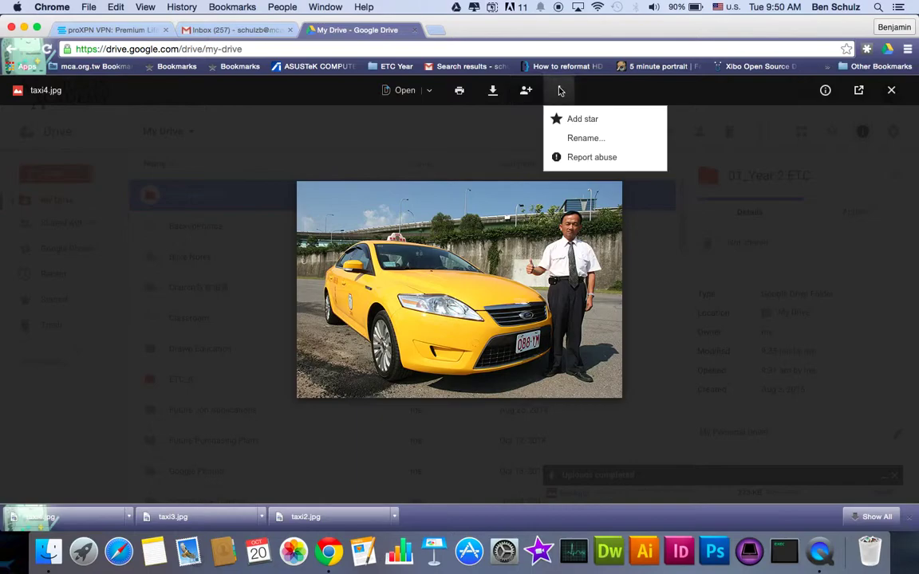
click(890, 93)
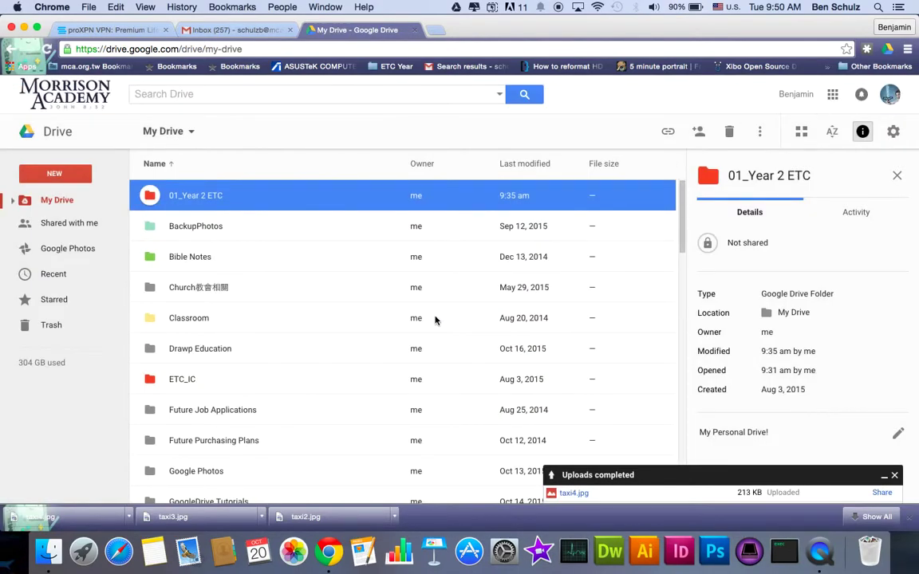
scroll(293, 332, down, 5)
scroll(295, 336, up, 5)
scroll(288, 324, down, 5)
scroll(288, 324, up, 5)
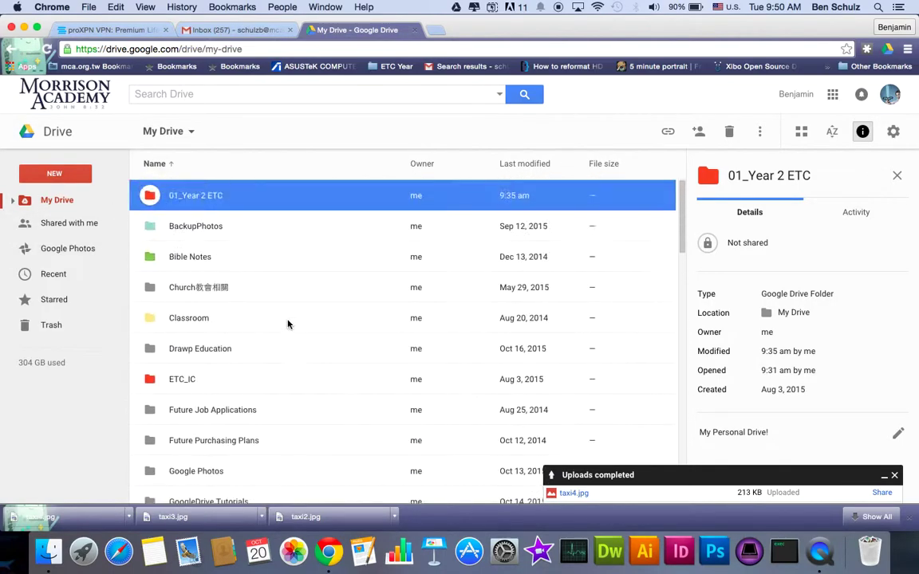